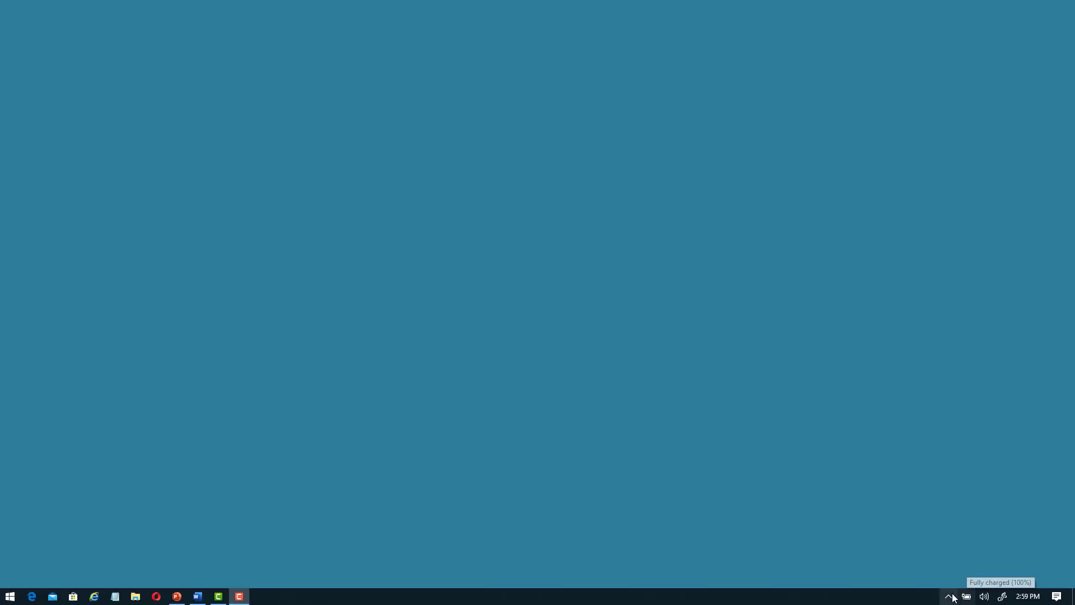
- Open the MicroStation start page from the CONNECTION Client tray icon
left_click(950, 598)
right_click(933, 510)
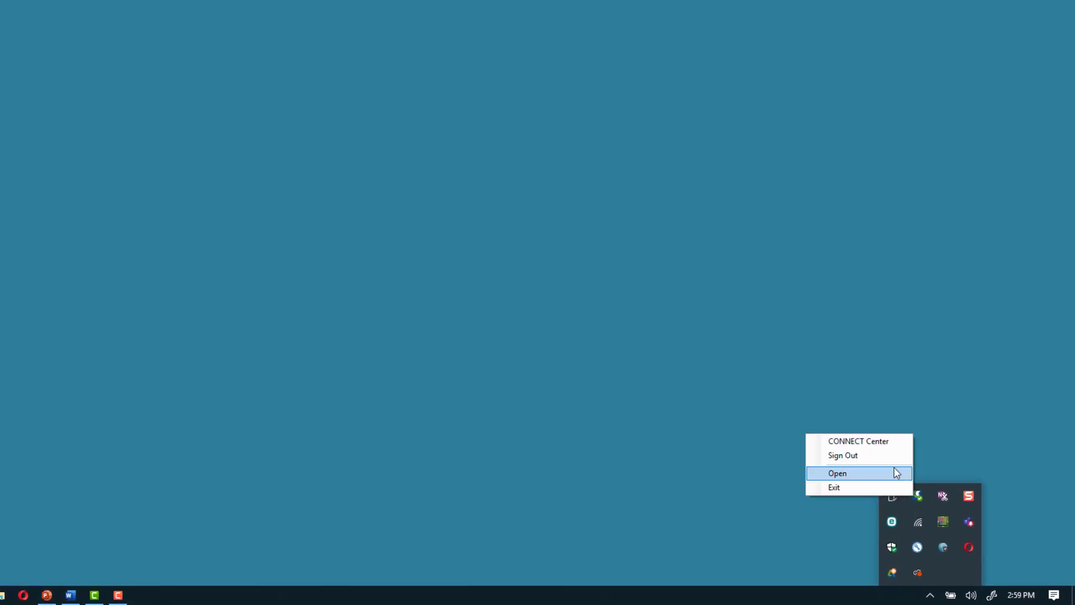
left_click(890, 473)
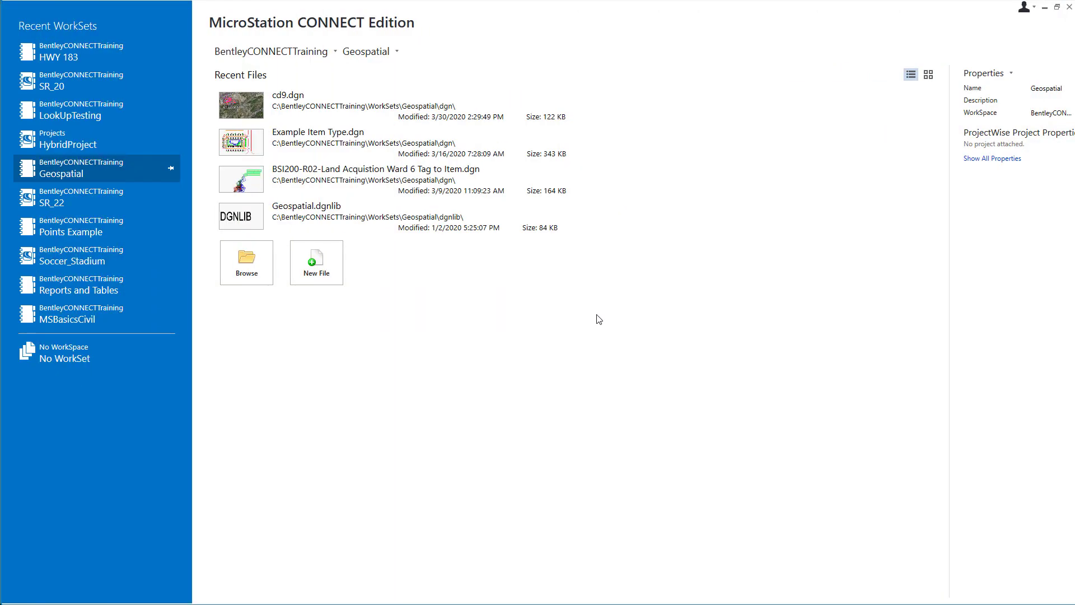
- Make HWY 183 the active WorkSet and edit its full properties
left_click(372, 52)
left_click(365, 154)
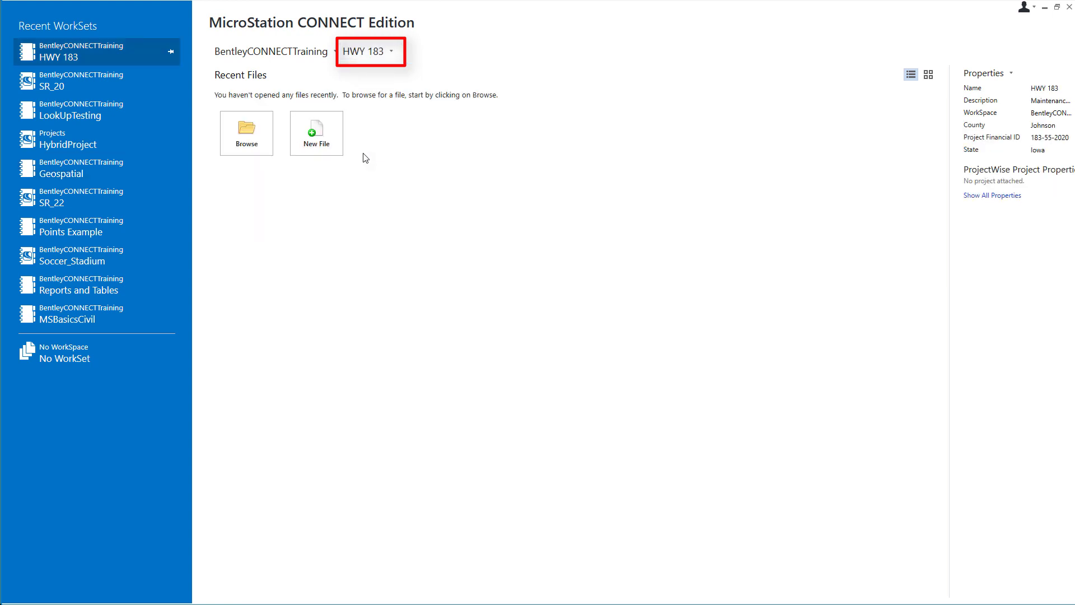
left_click(980, 72)
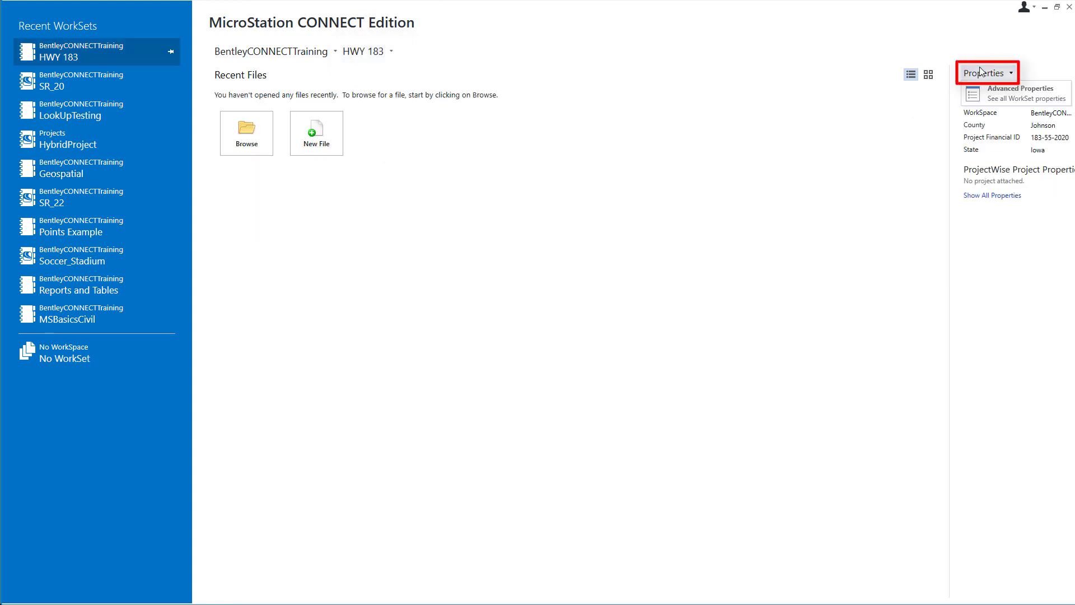
left_click(985, 98)
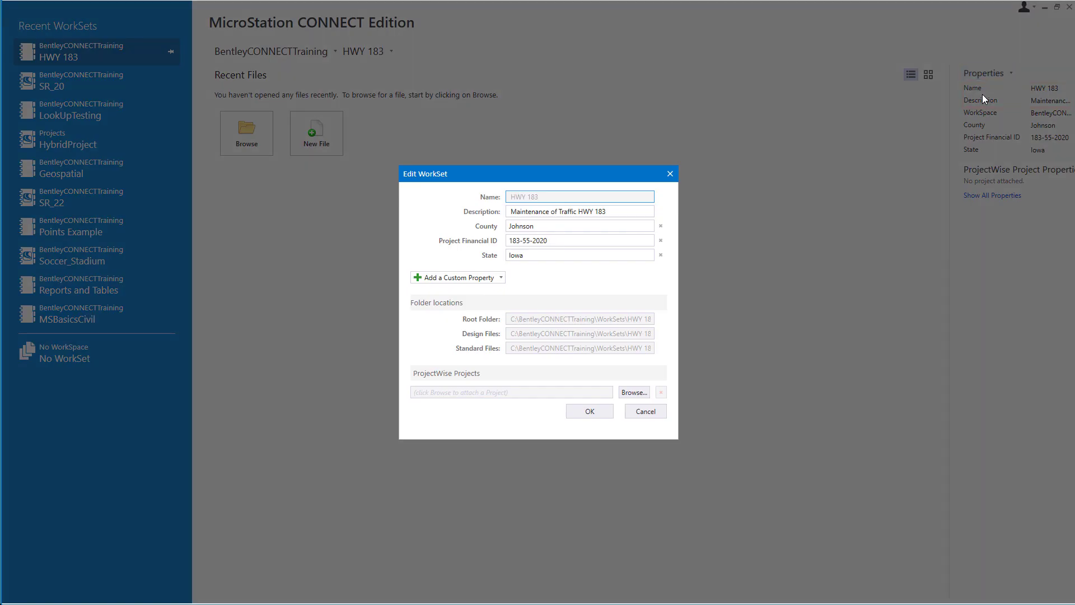
- Browse ProjectWise projects and start registering a new project online in a maximized browser
left_click(626, 394)
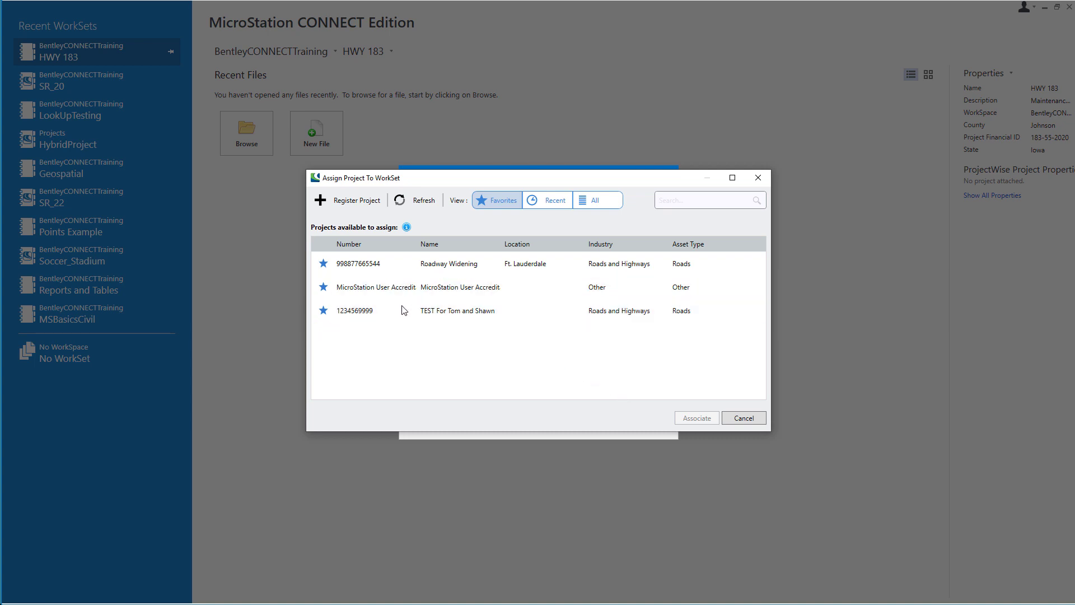
left_click(405, 287)
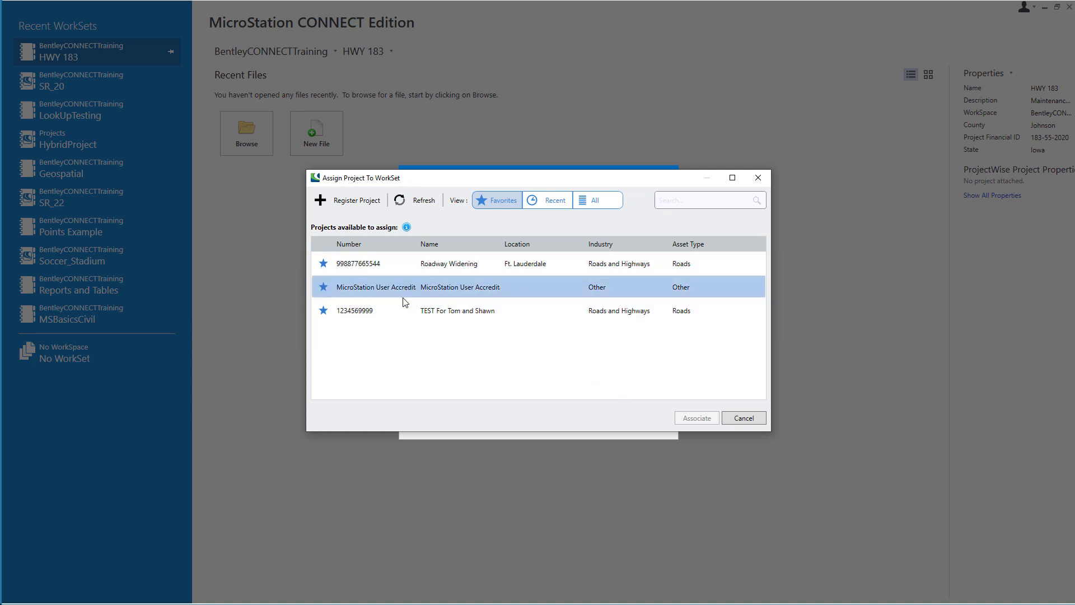
left_click(353, 203)
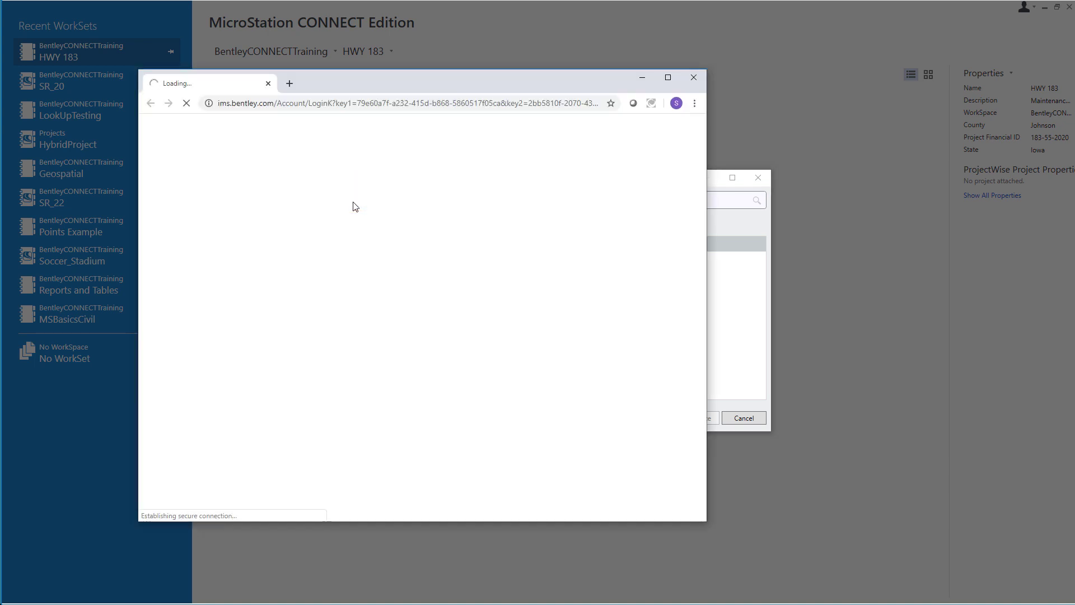
left_click(668, 77)
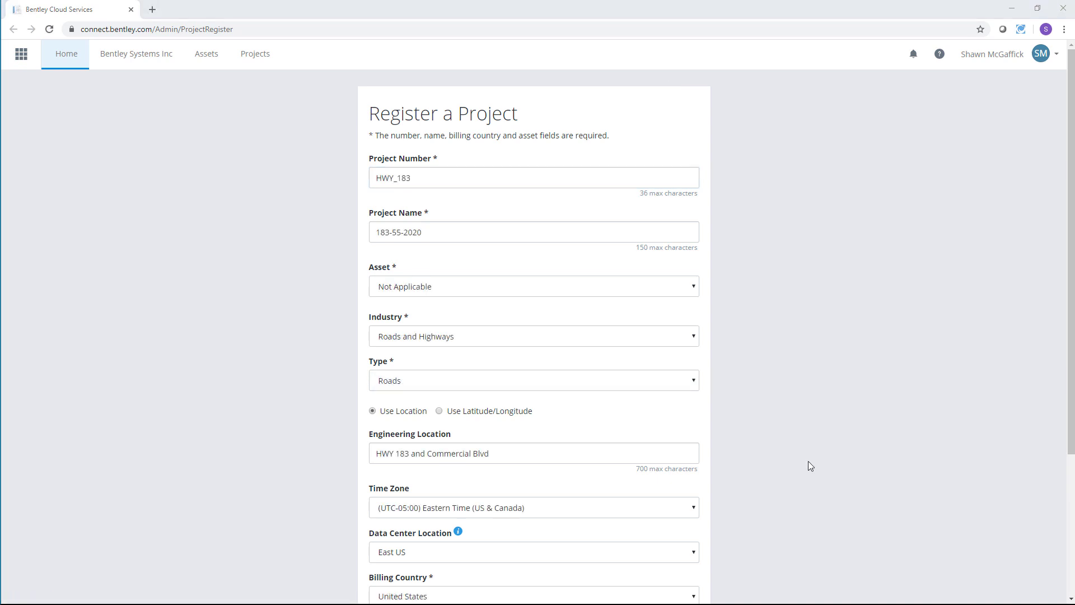
- Register project 183-55-2020 with external team members allowed, then reload the project list
scroll(808, 466, "down", 4)
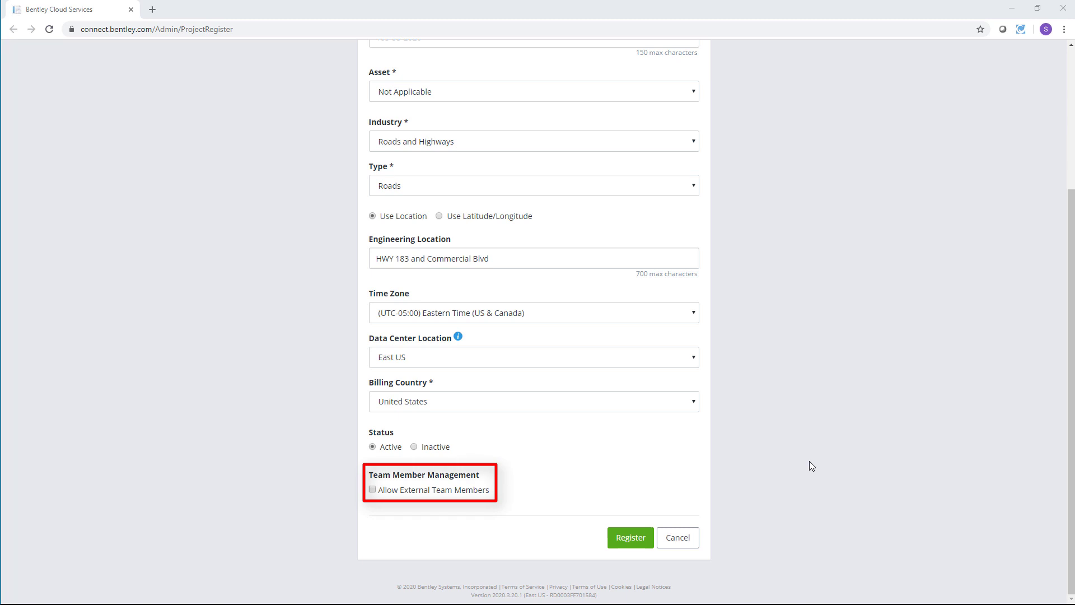
left_click(372, 490)
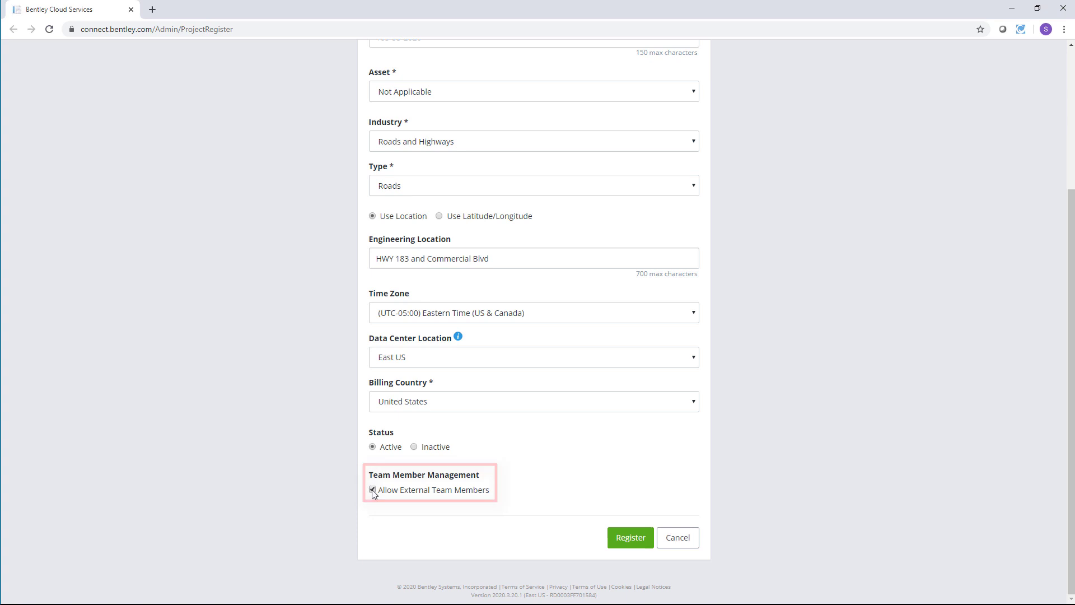
left_click(624, 538)
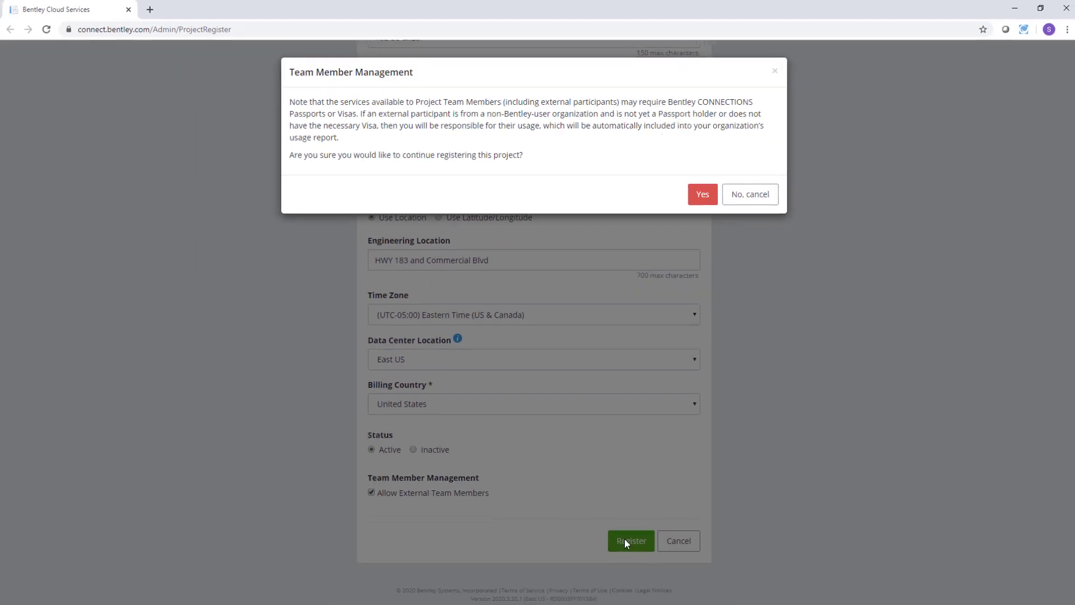
left_click(695, 192)
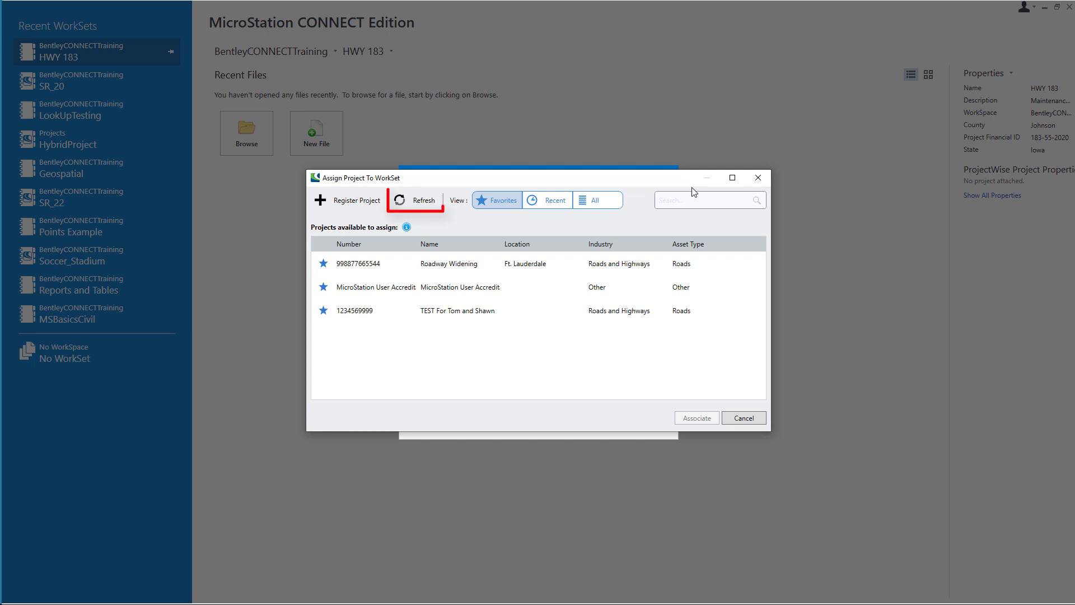
left_click(415, 201)
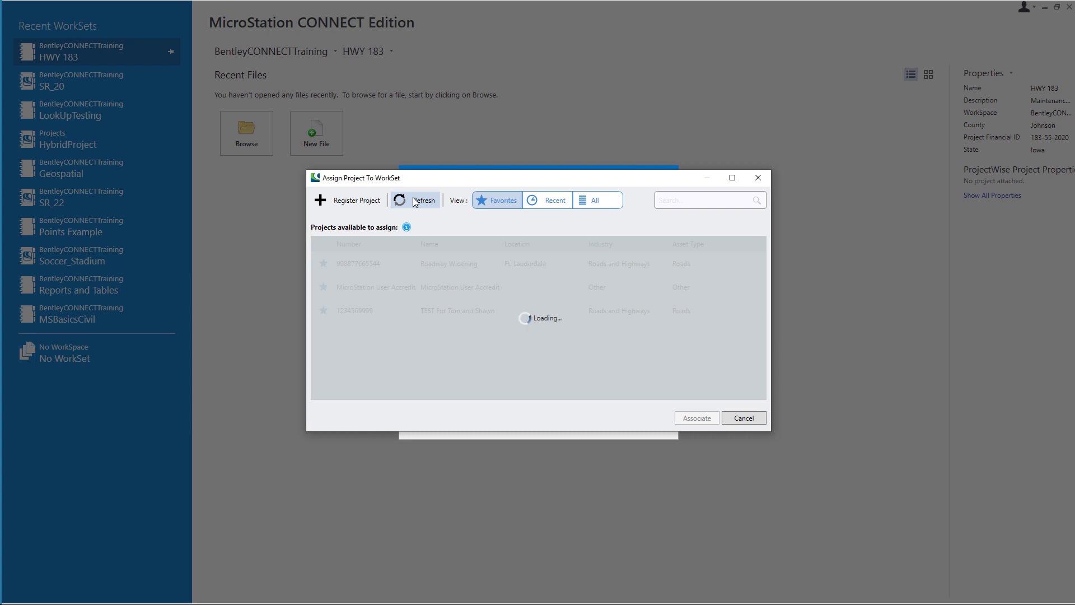
- Show all projects, search 'HWY_18', and associate the HWY_183 project with the WorkSet
left_click(595, 203)
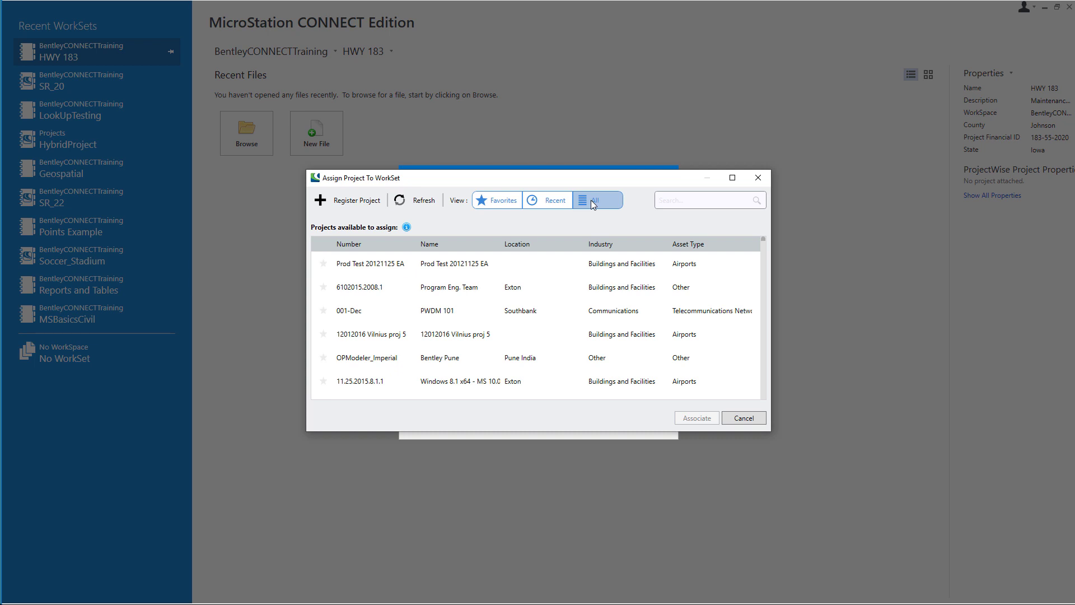
type("HWY")
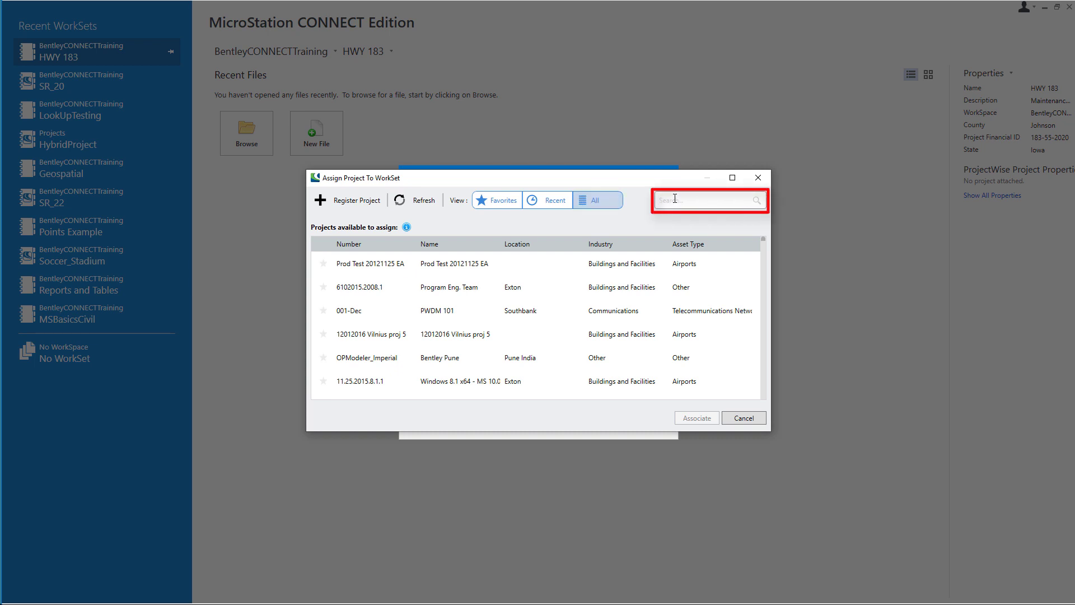
type("_183")
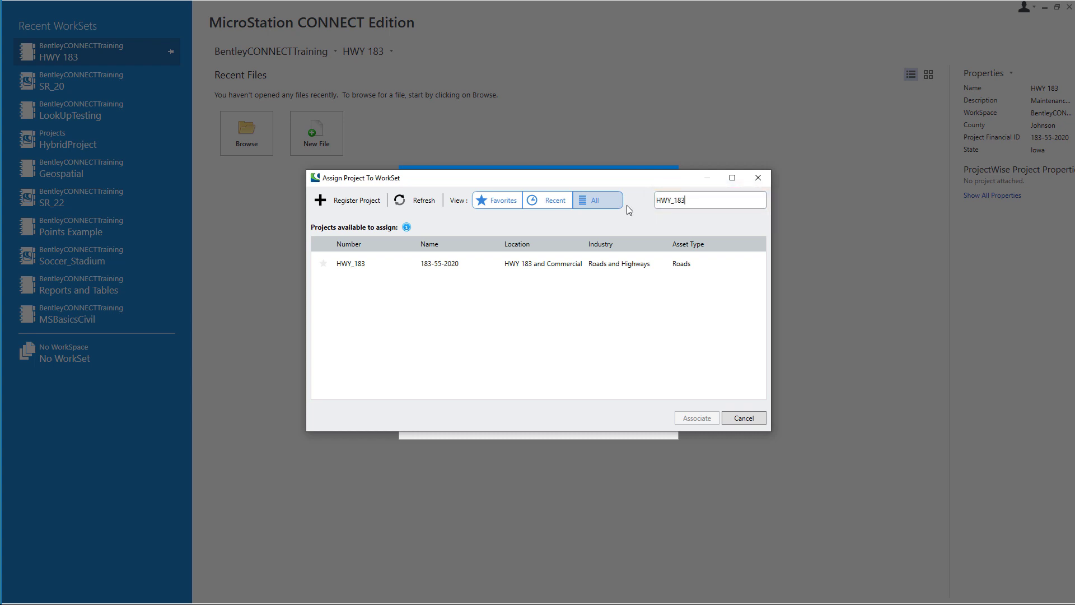
left_click(325, 266)
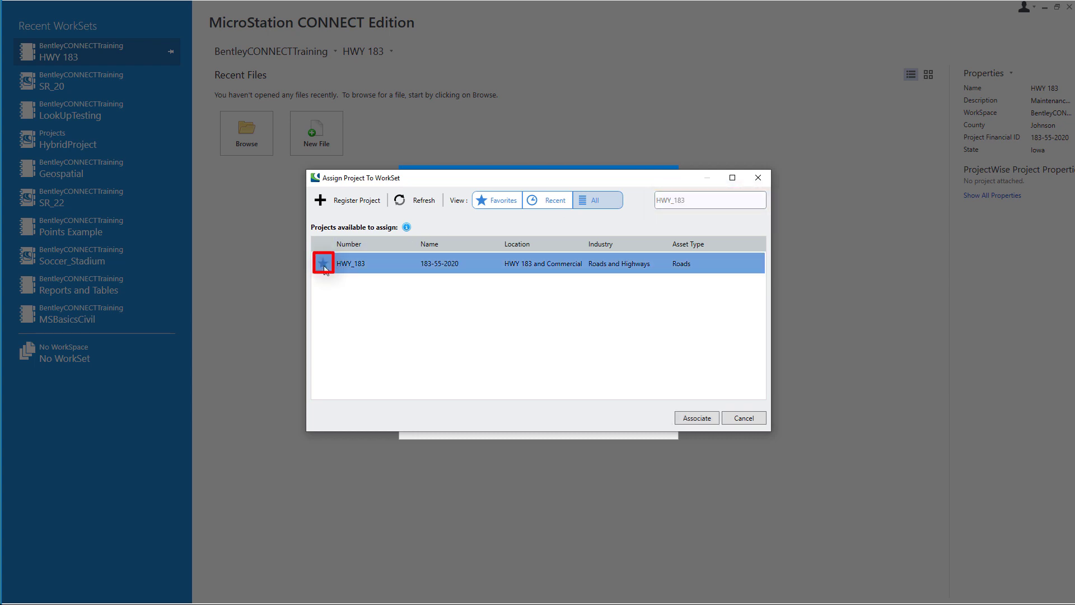
left_click(697, 419)
left_click(591, 411)
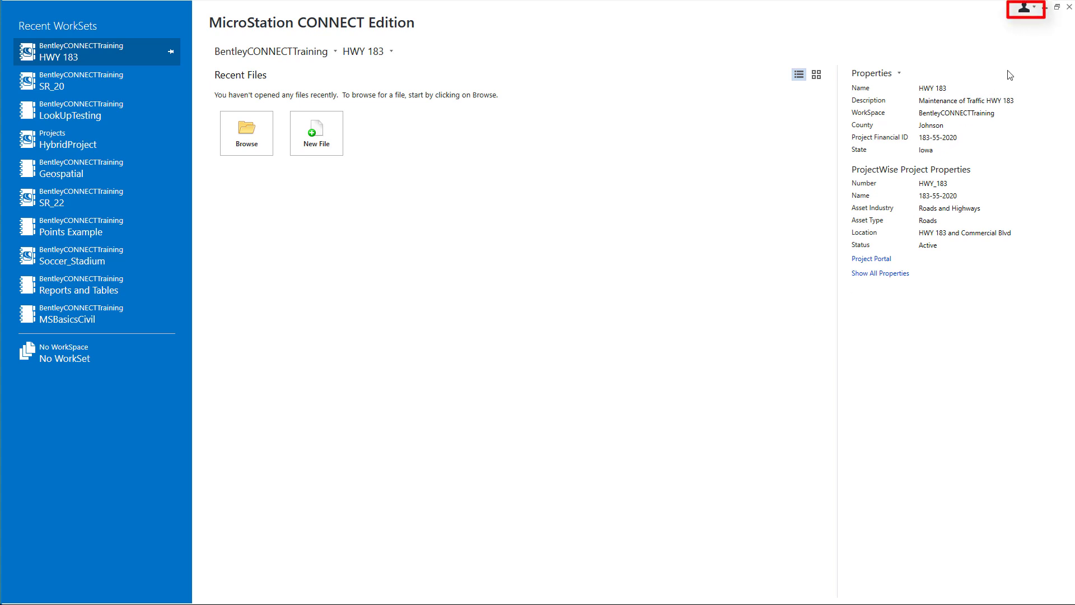
- Open the account options menu in MicroStation
left_click(1029, 14)
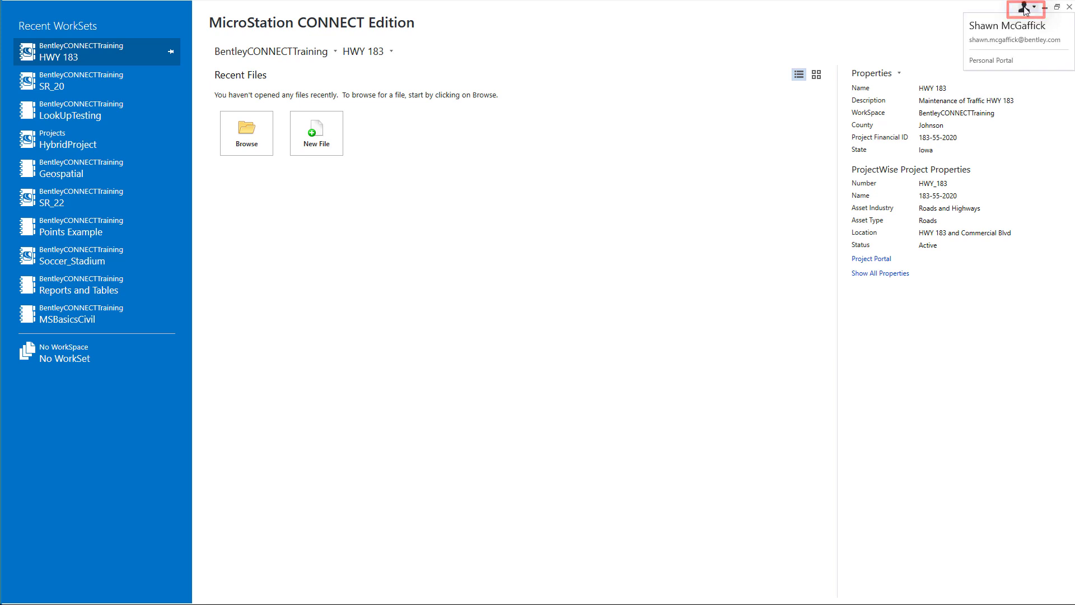
- Open project 183-55-2020 from the Personal Portal's Projects list and go to its team management
left_click(996, 63)
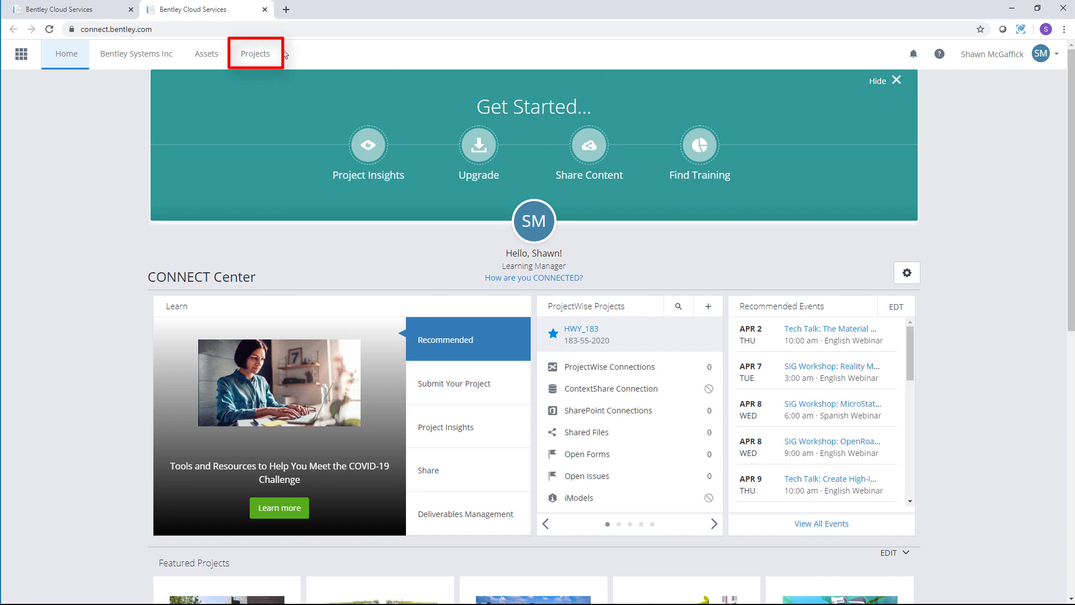
left_click(249, 58)
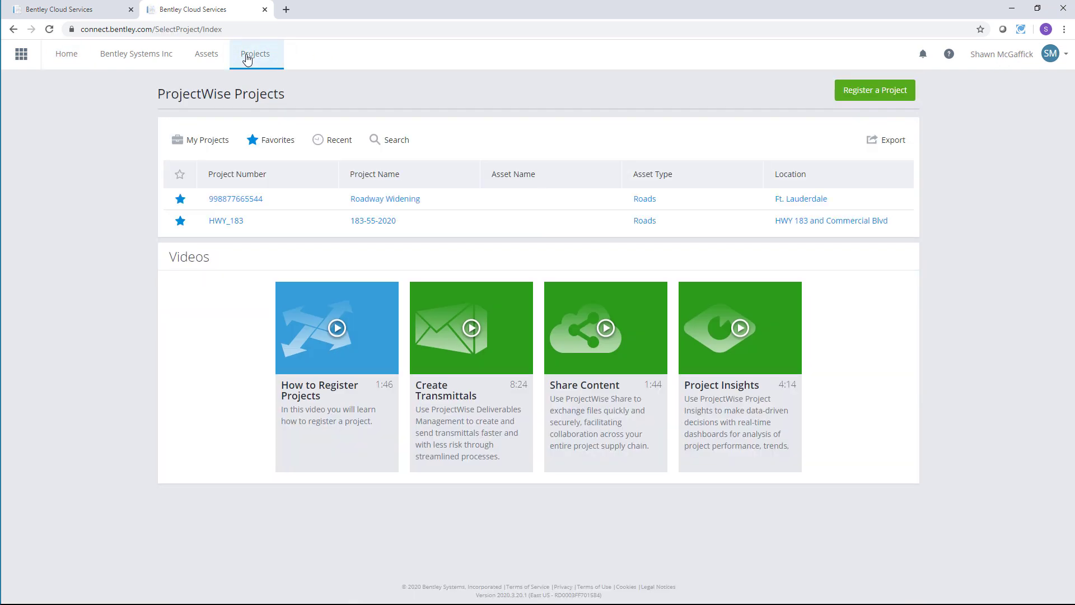
left_click(369, 222)
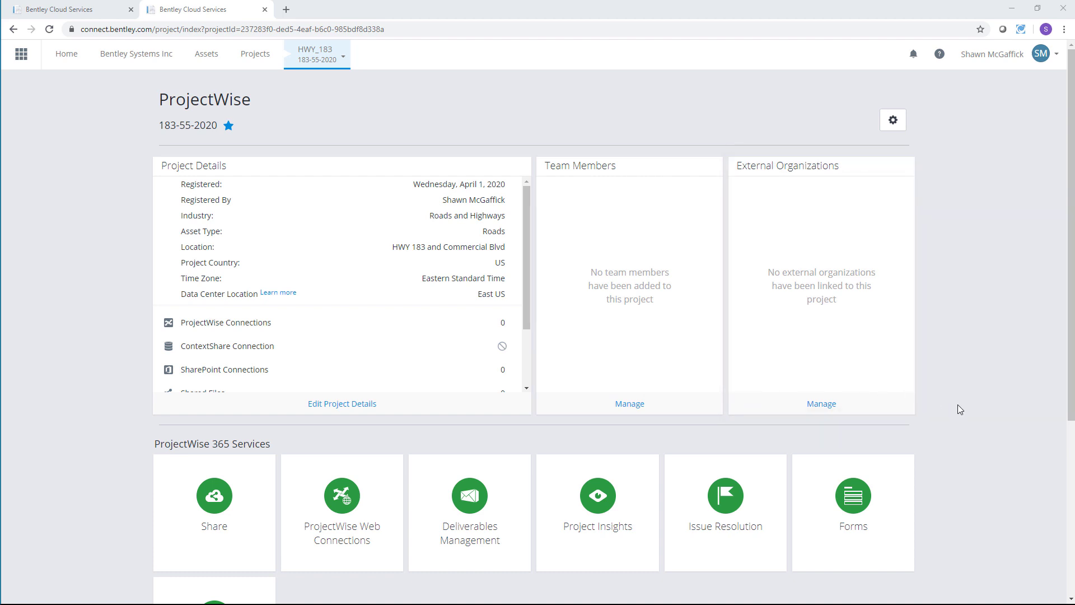
scroll(958, 404, "down", 5)
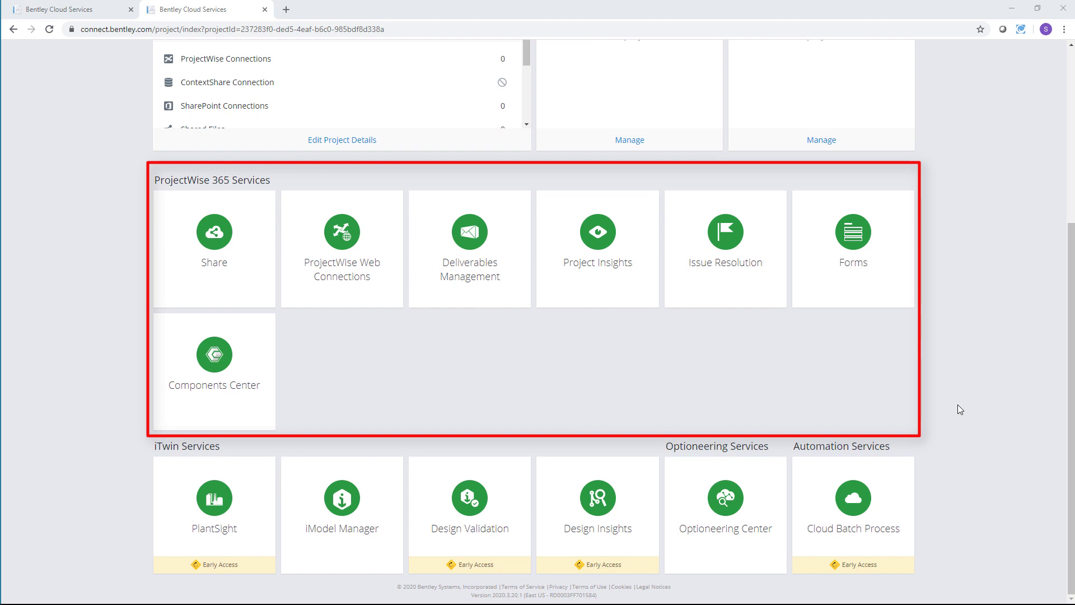
scroll(958, 405, "up", 5)
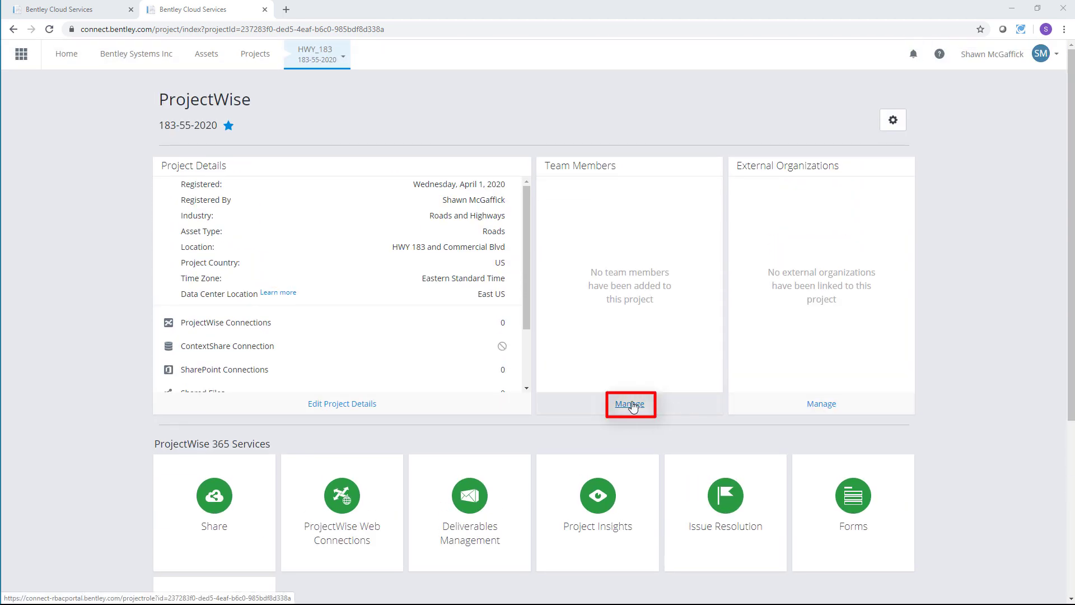
left_click(632, 405)
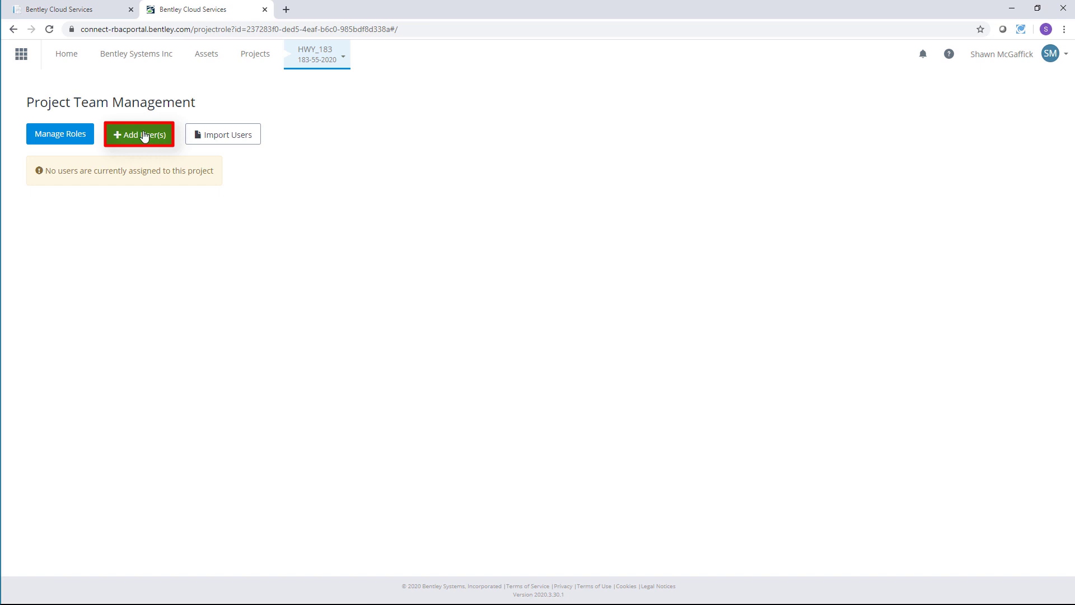
- Search for the colleague by e-mail address and add them to the invite list
left_click(145, 136)
left_click(351, 122)
left_click(327, 161)
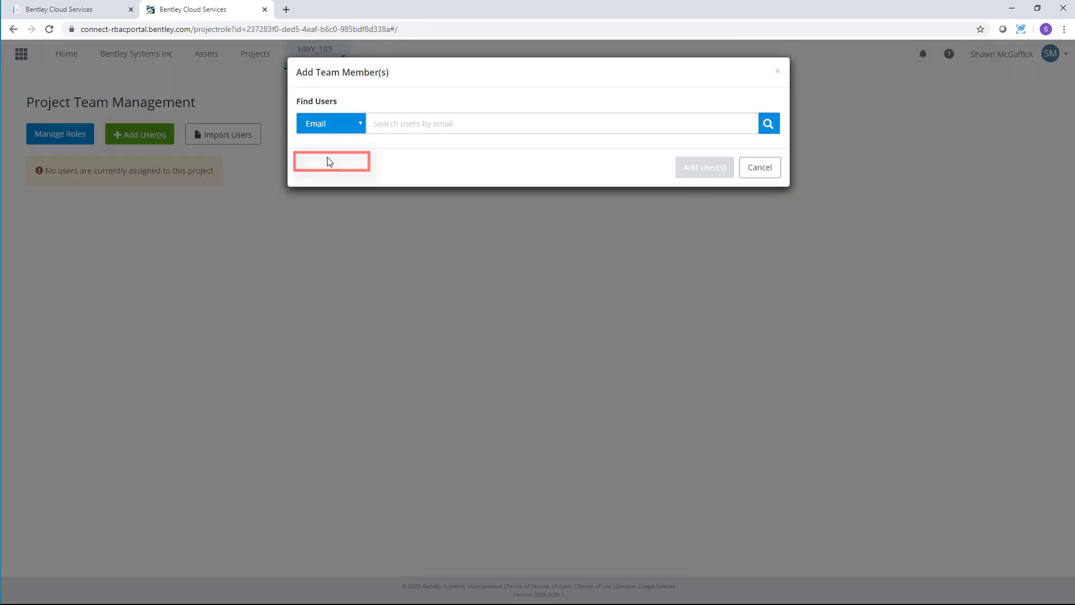
left_click(393, 122)
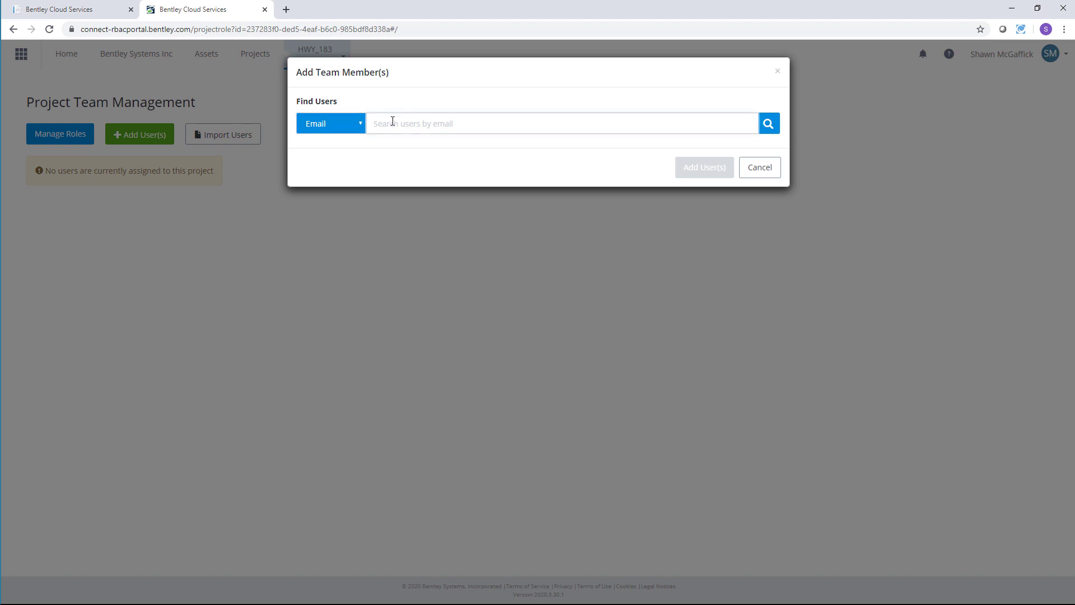
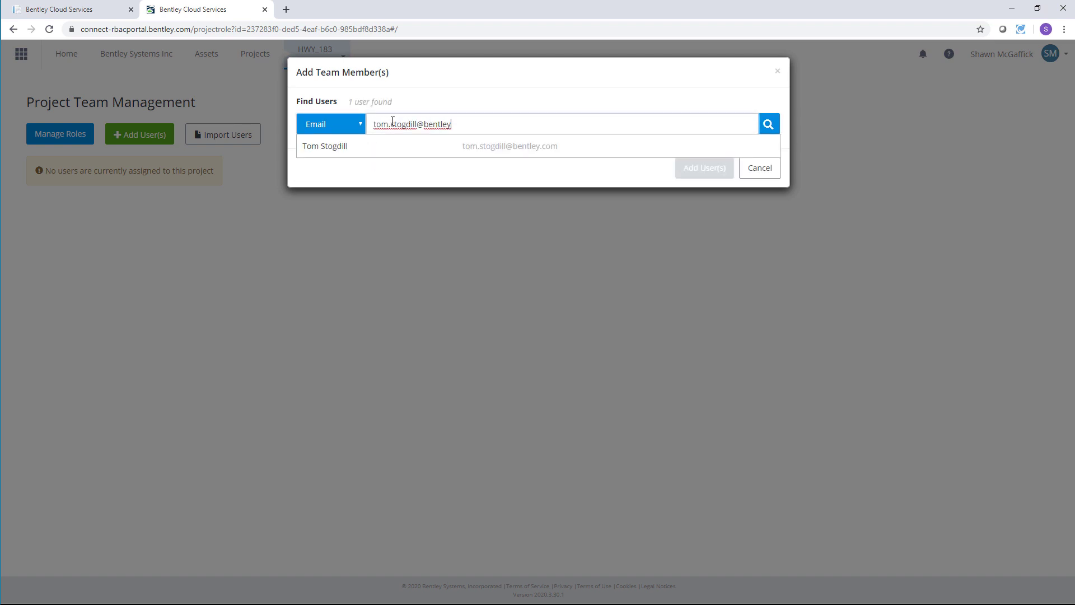
left_click(409, 147)
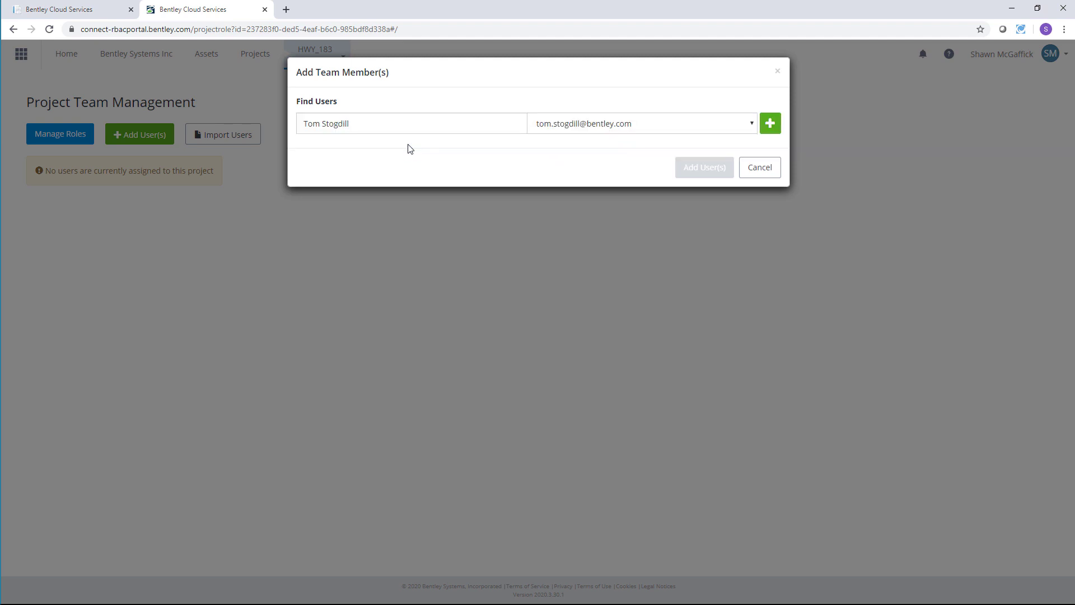
left_click(770, 124)
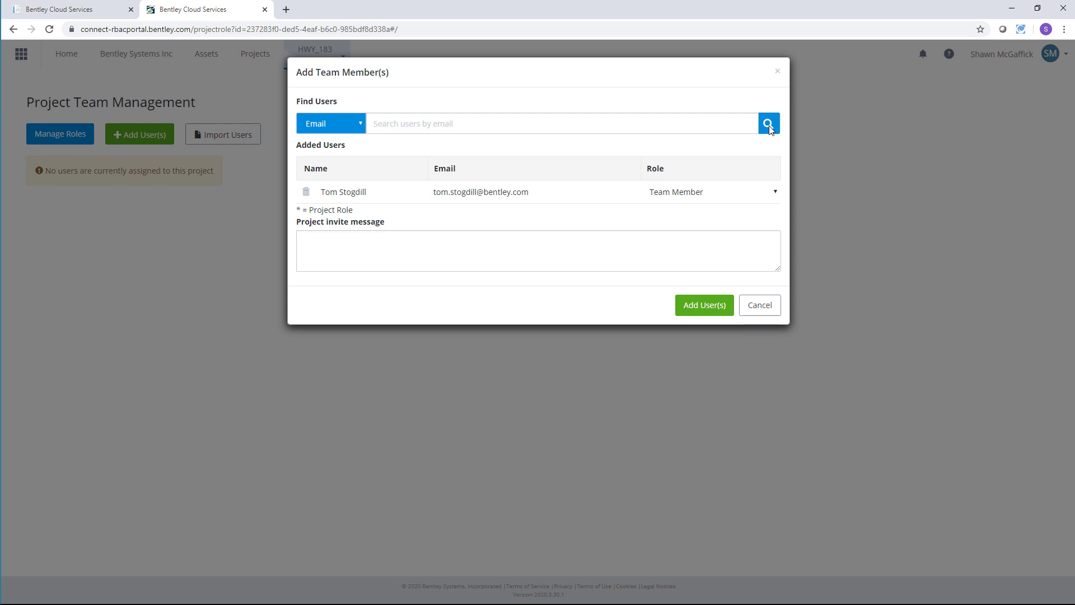
- Confirm adding the colleague to HWY_183 with the Team Member role
left_click(351, 255)
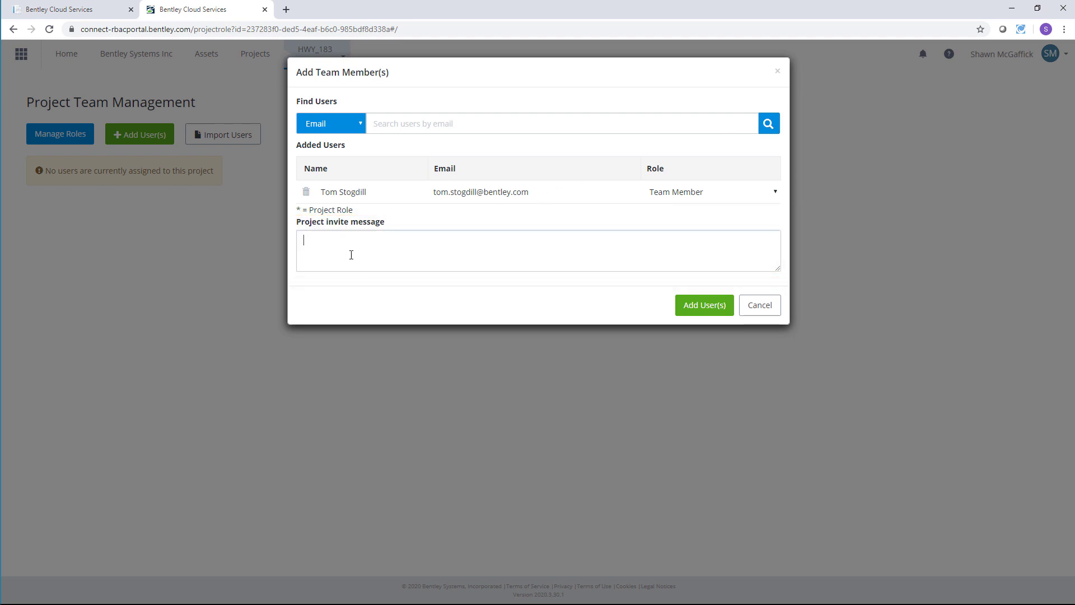
left_click(711, 305)
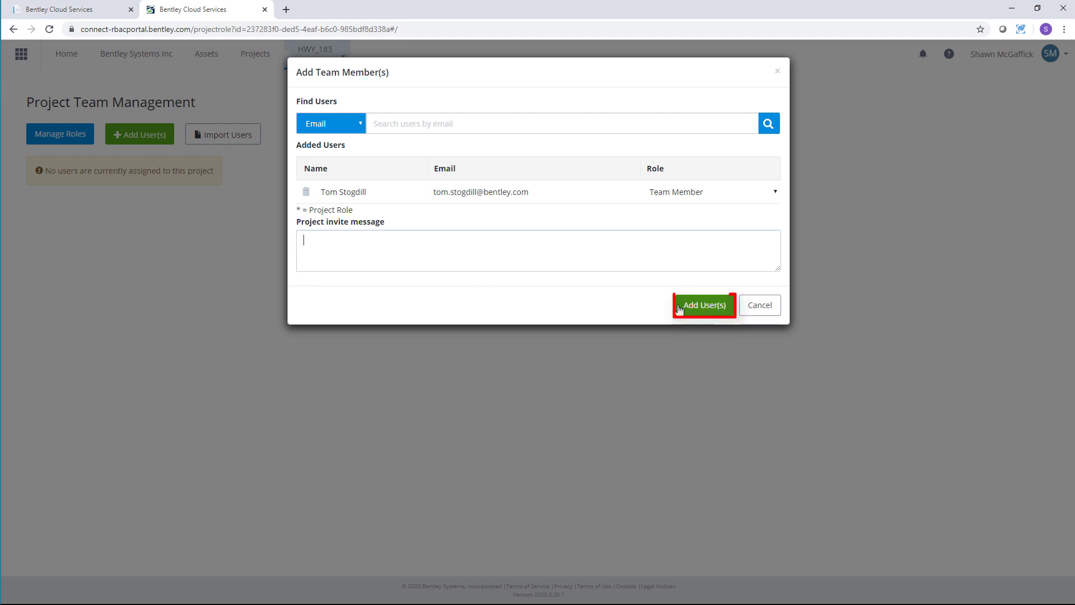
left_click(711, 306)
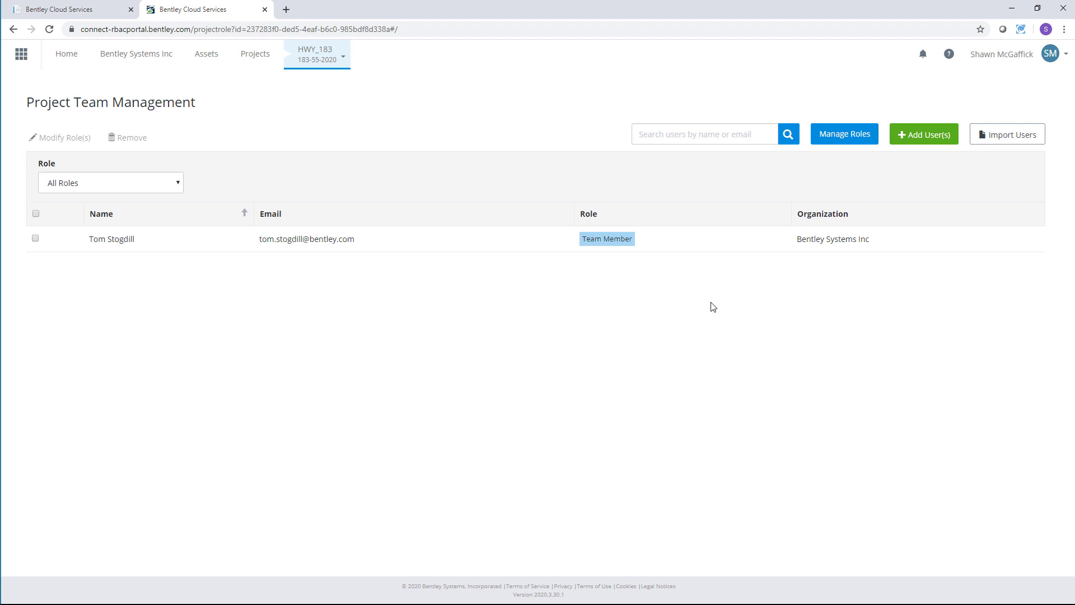
left_click(334, 58)
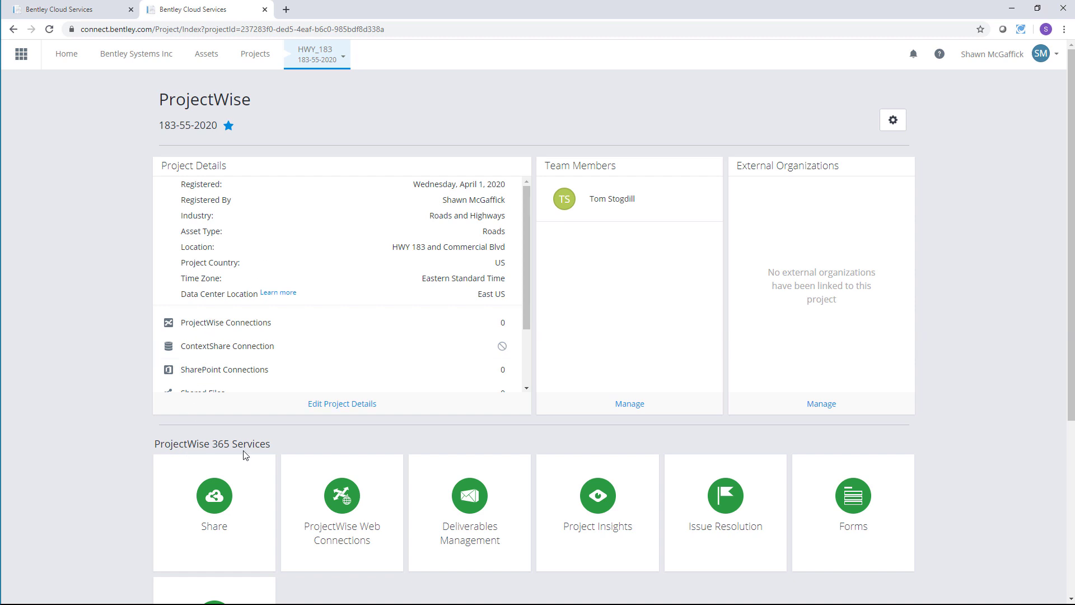
- Open the project's Share service and create a MOT folder at Home
left_click(222, 511)
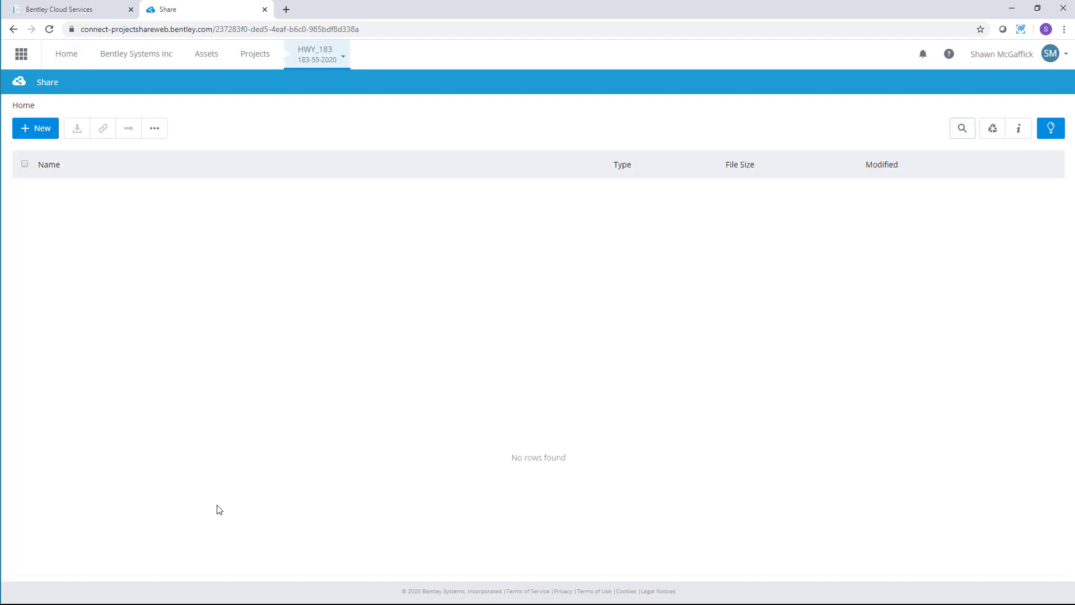
left_click(39, 129)
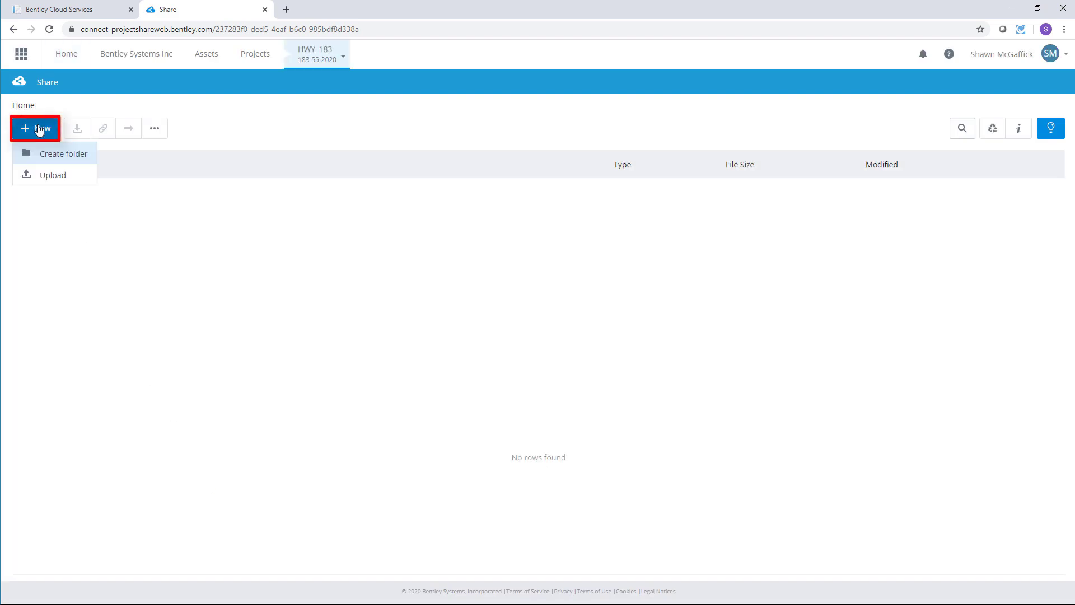
left_click(50, 153)
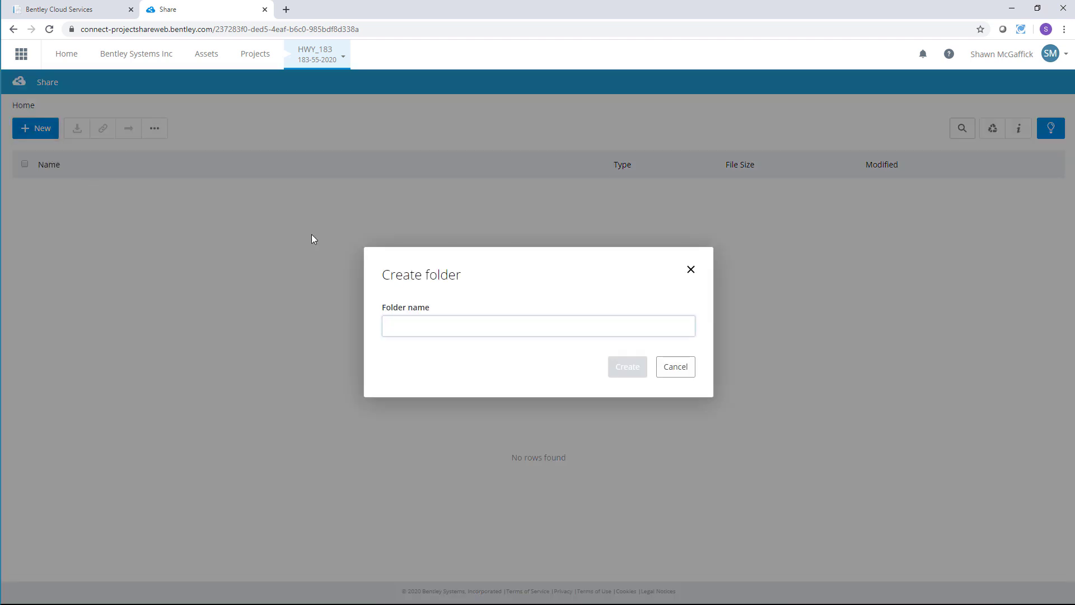
type("Work")
left_click(628, 366)
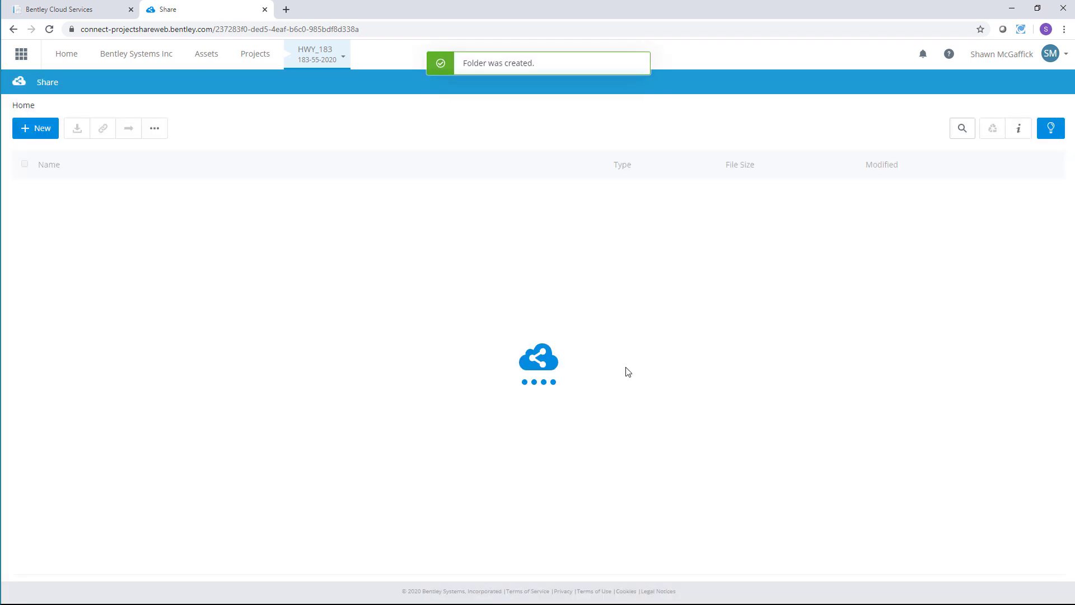
- Create a REF folder inside MOT, then return to the Share home
left_click(75, 195)
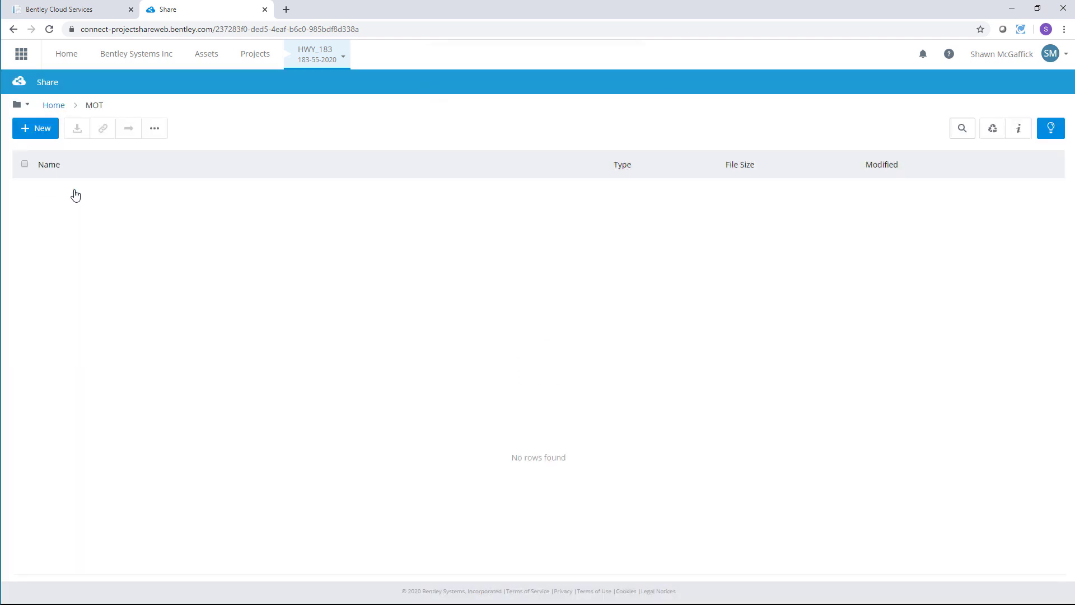
left_click(39, 132)
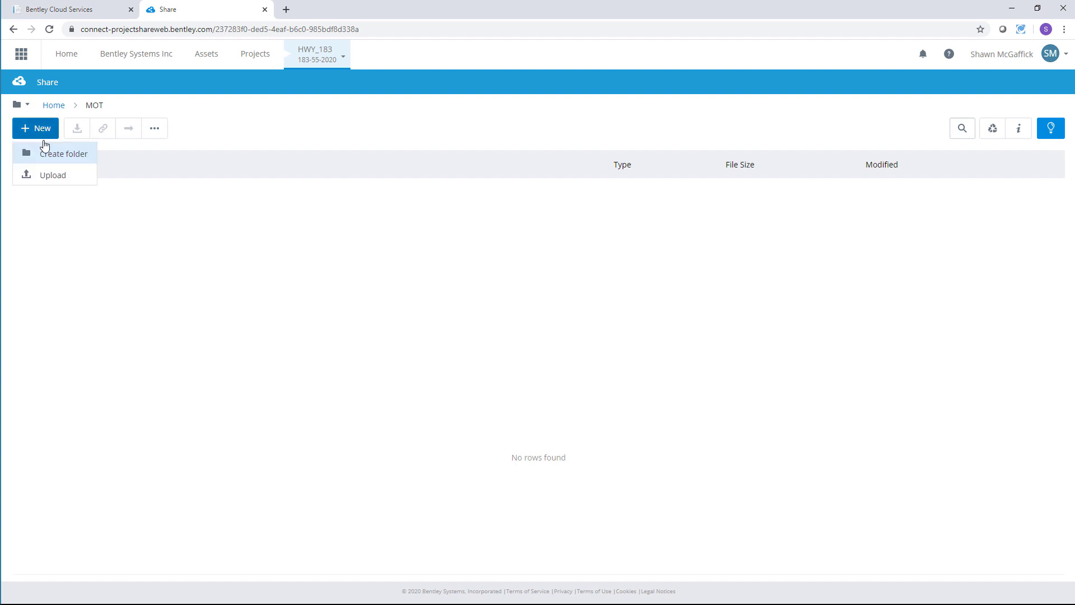
left_click(55, 160)
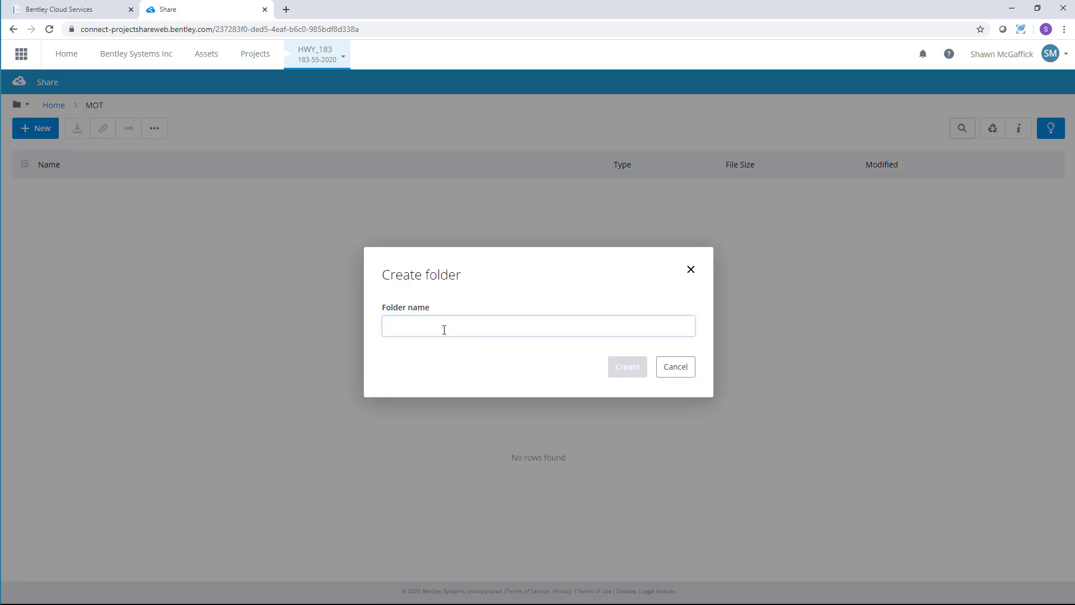
type("REF")
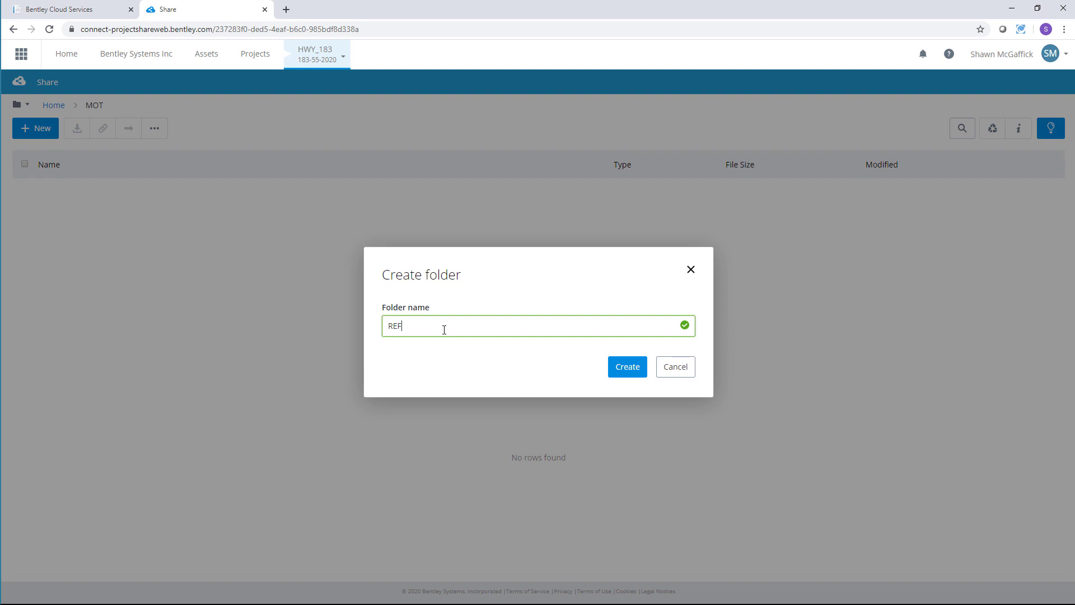
left_click(622, 364)
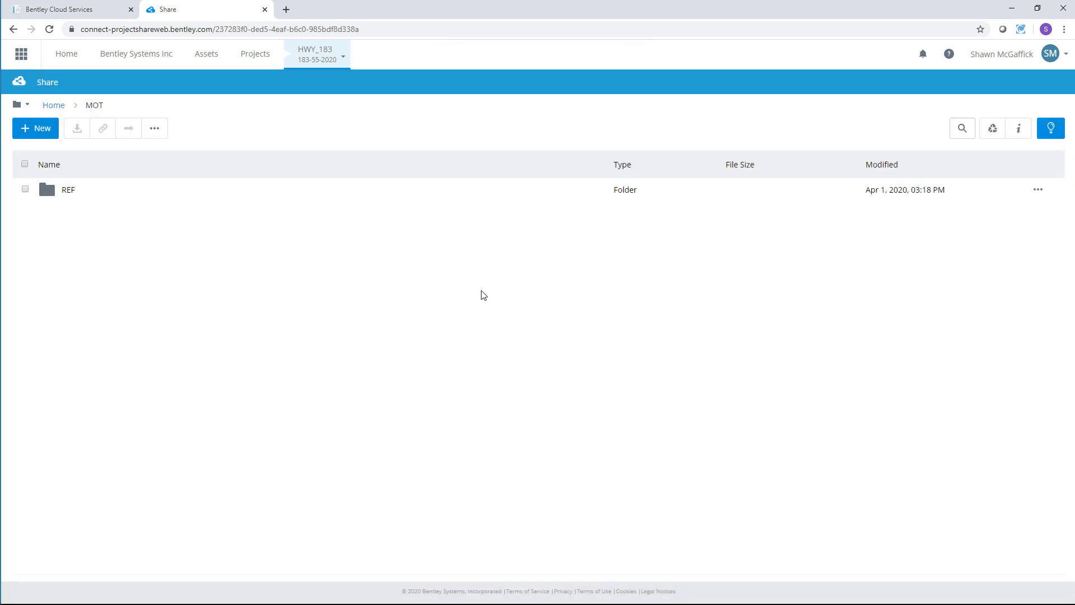
left_click(53, 106)
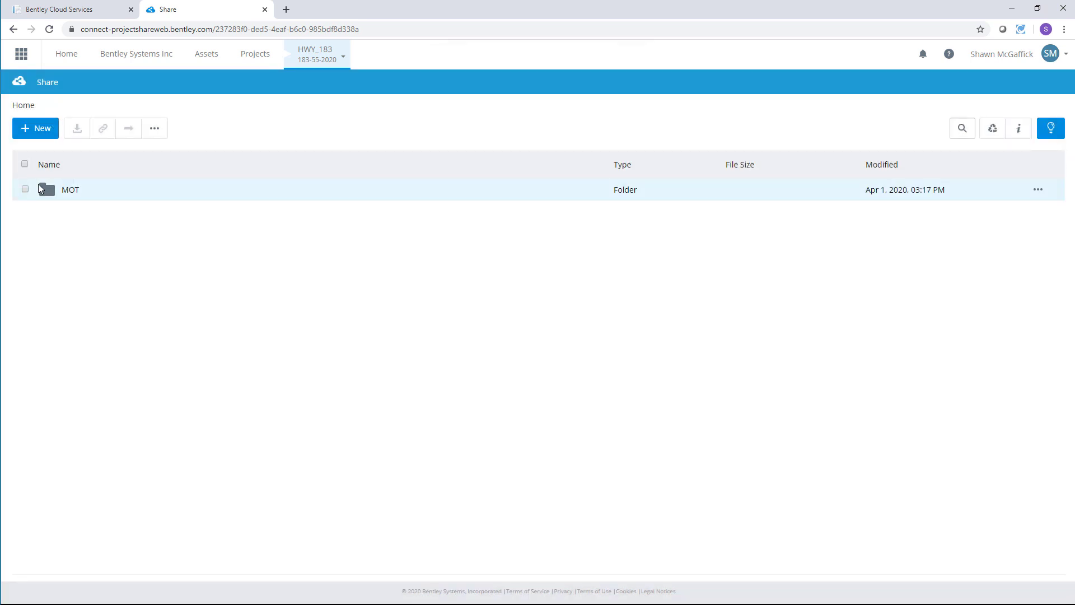
- Mark the MOT folder row as Set for synchronization from the More actions menu
left_click(24, 189)
left_click(155, 128)
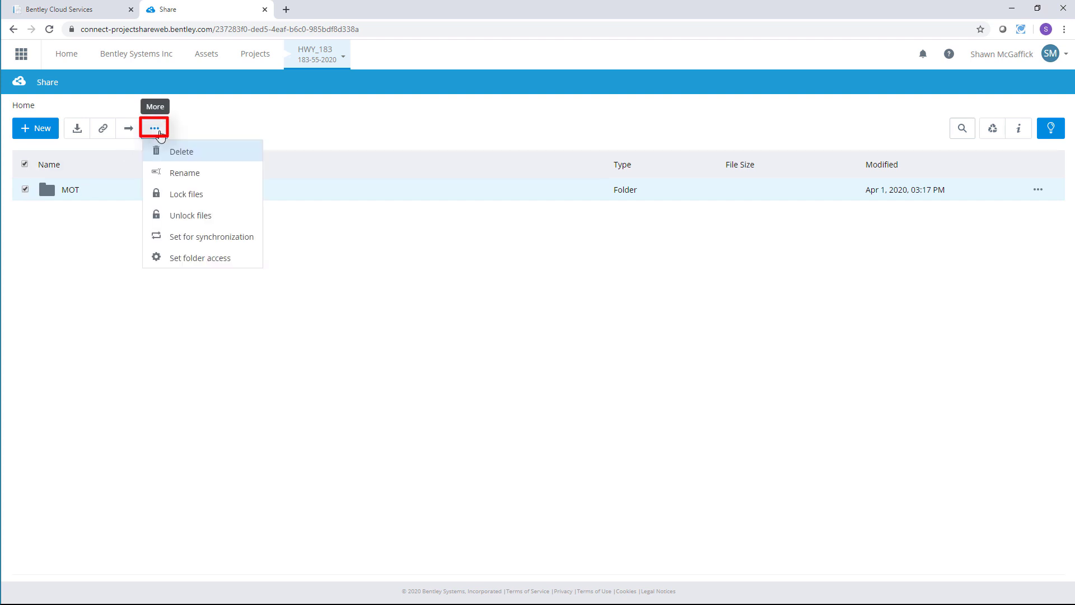
left_click(235, 238)
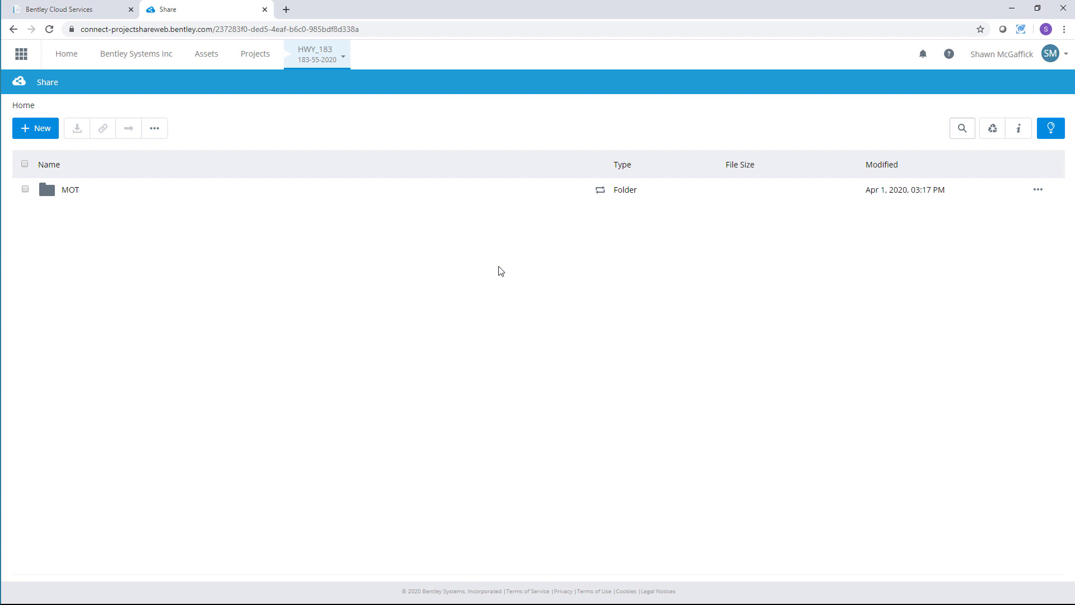
- Upload Guardrail.dgn and Interchange Lighting.dgn into the MOT > REF folder
left_click(70, 189)
left_click(73, 191)
left_click(35, 128)
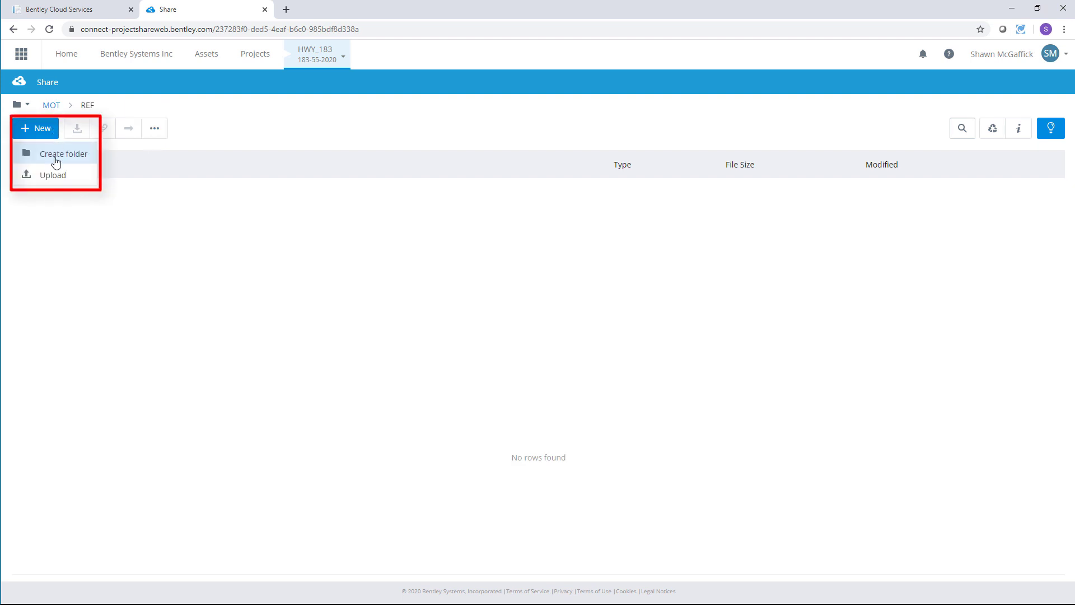
left_click(53, 173)
double_click(301, 176)
left_click(306, 176)
left_click(311, 189, "shift")
left_click(784, 417)
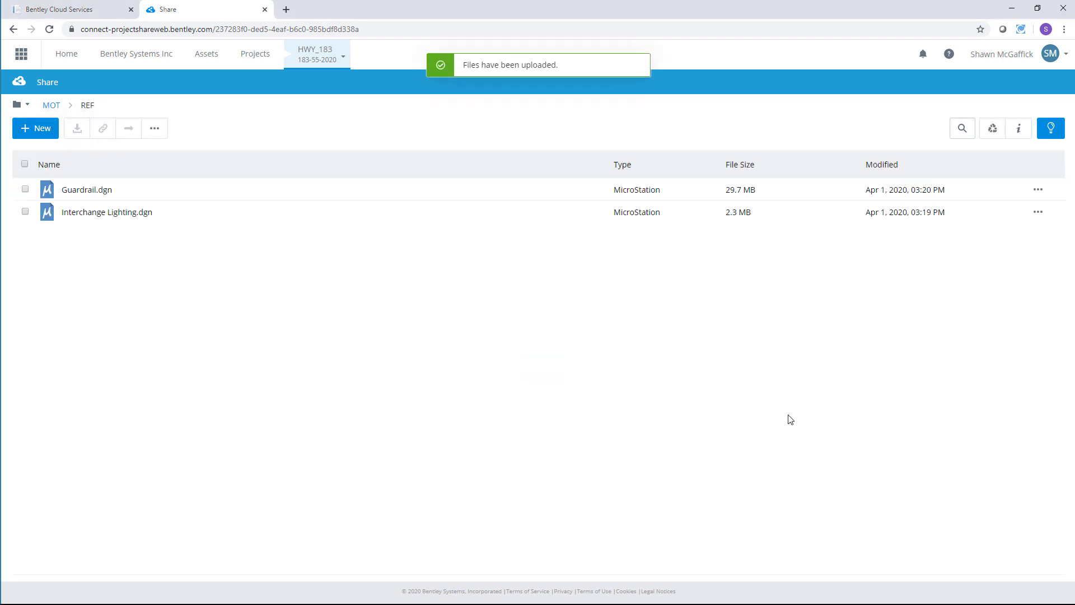
- Upload HWY 183.dgn into the MOT folder
left_click(50, 105)
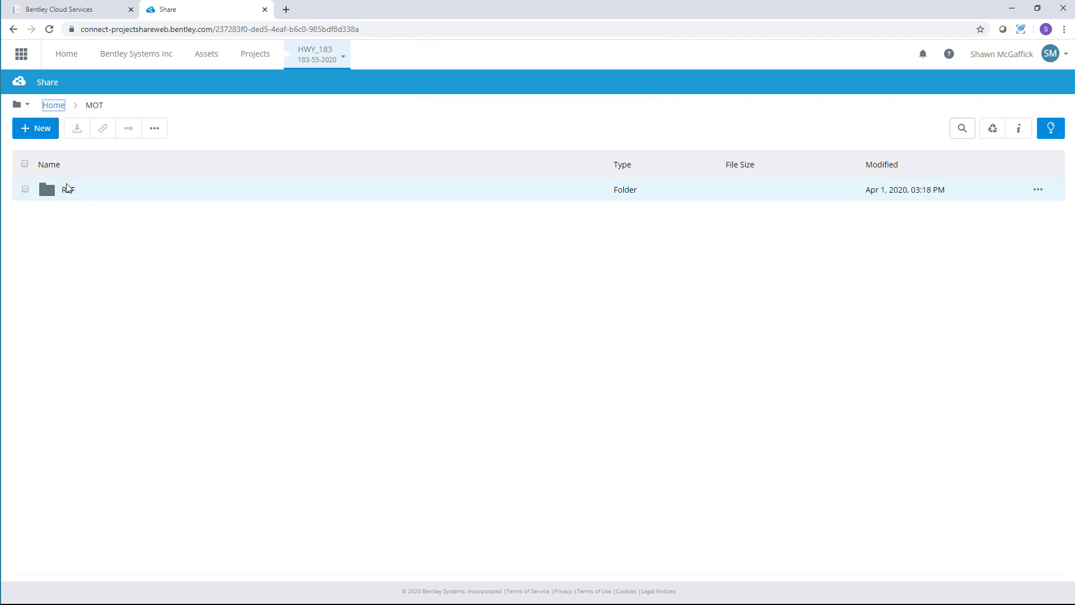
left_click(43, 130)
left_click(56, 178)
left_click(272, 125)
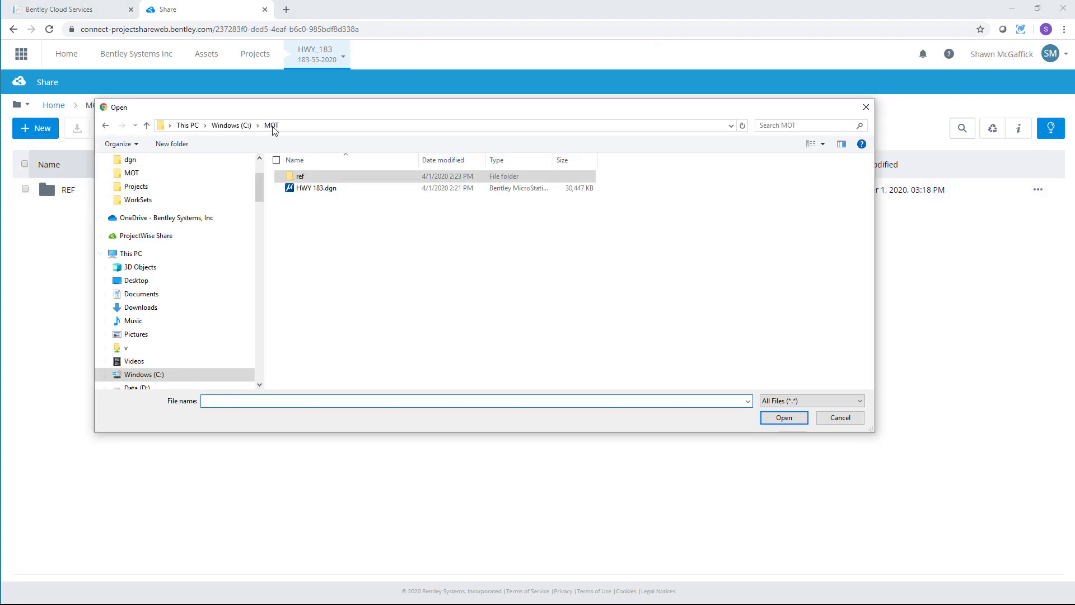
left_click(314, 188)
left_click(784, 418)
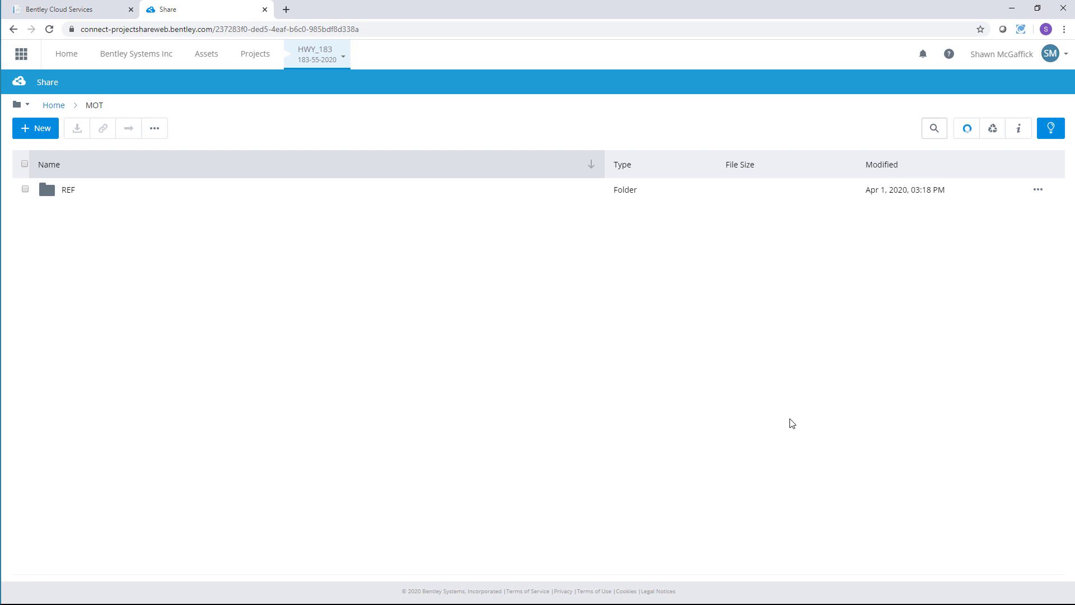
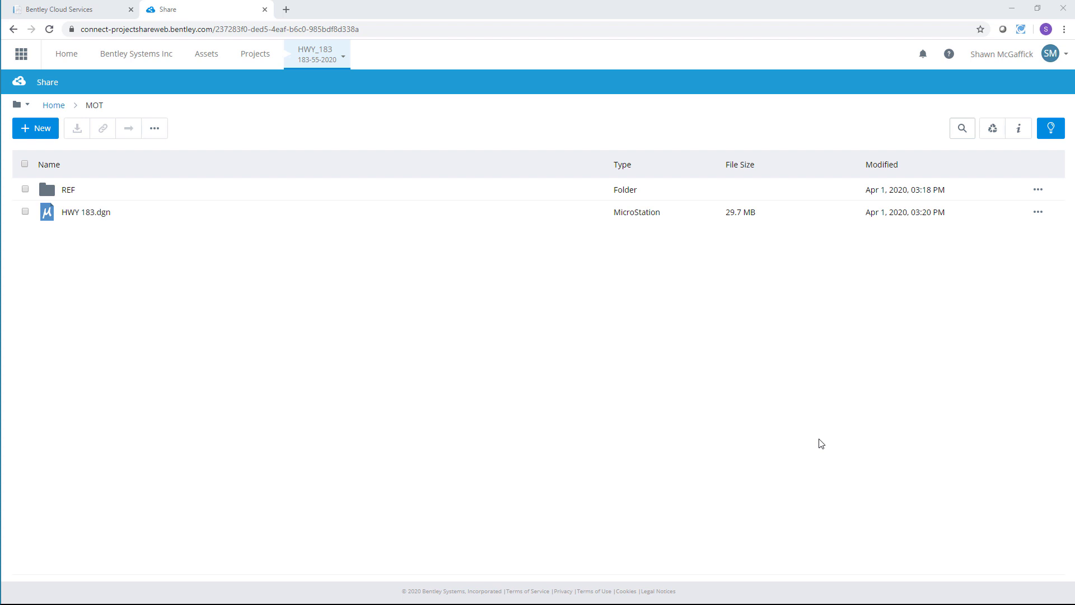
- Open HWY 183.cfg from the local WorkSets folder in Notepad and maximize the window
key("alt+Tab")
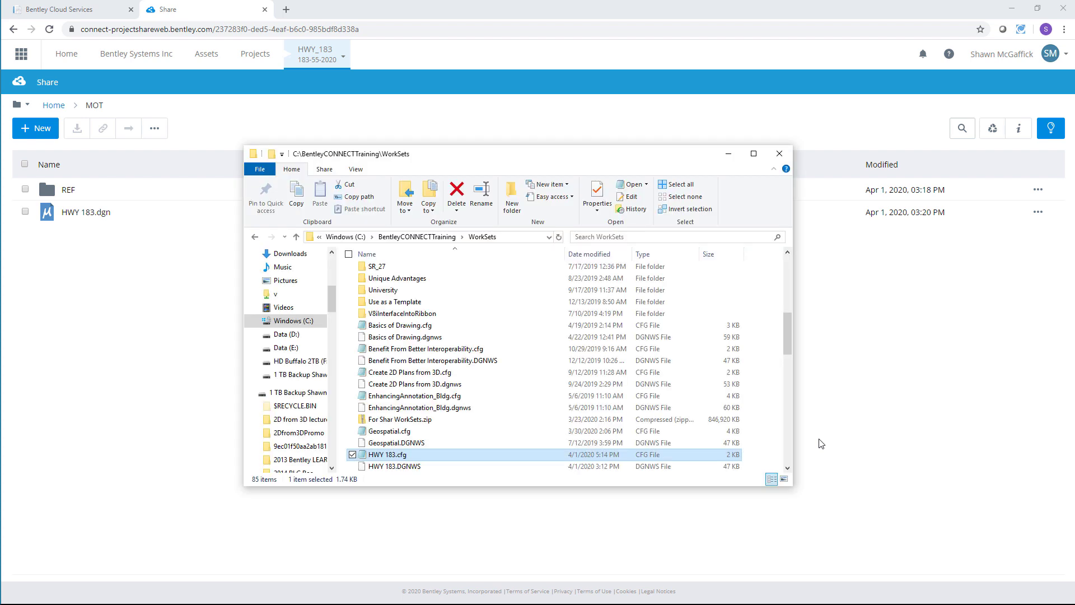
double_click(427, 455)
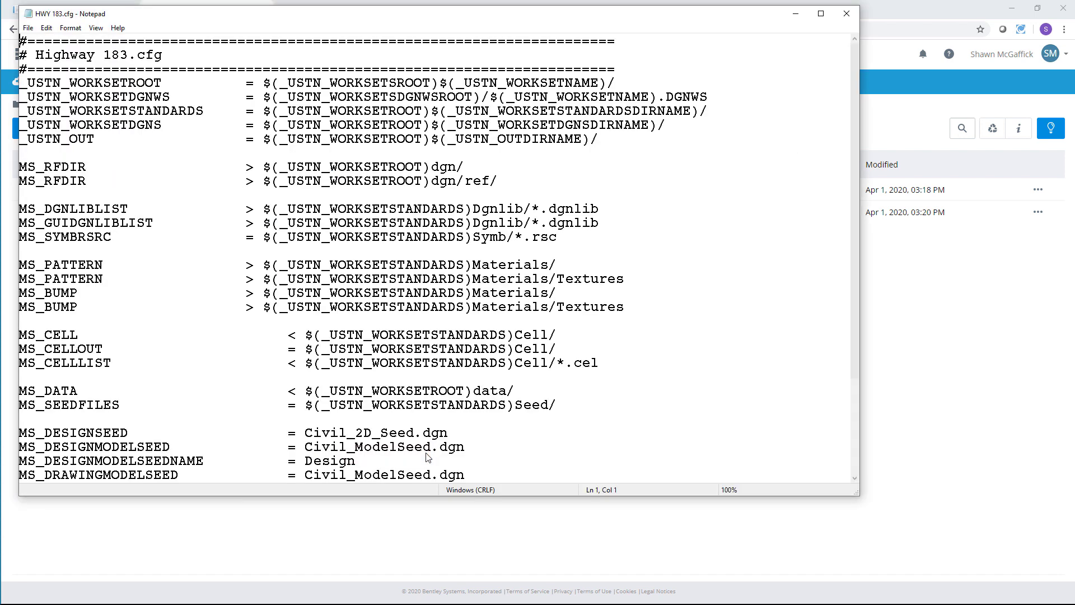
left_click(427, 457)
left_click(821, 14)
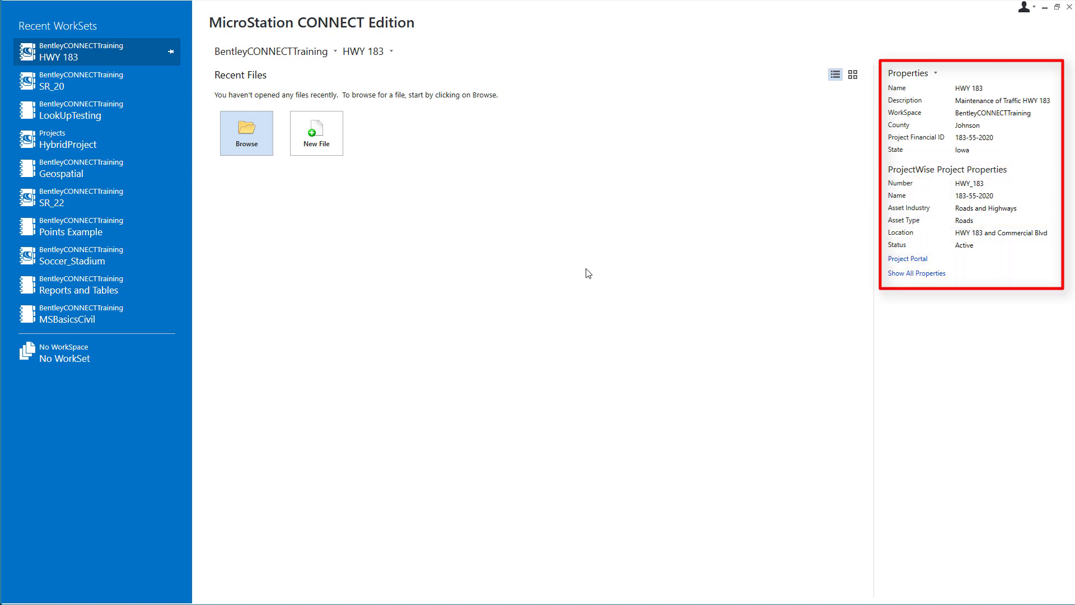
- Browse to ProjectWise Share > 183-55-2020 > MOT and open HWY 183.dgn
left_click(243, 136)
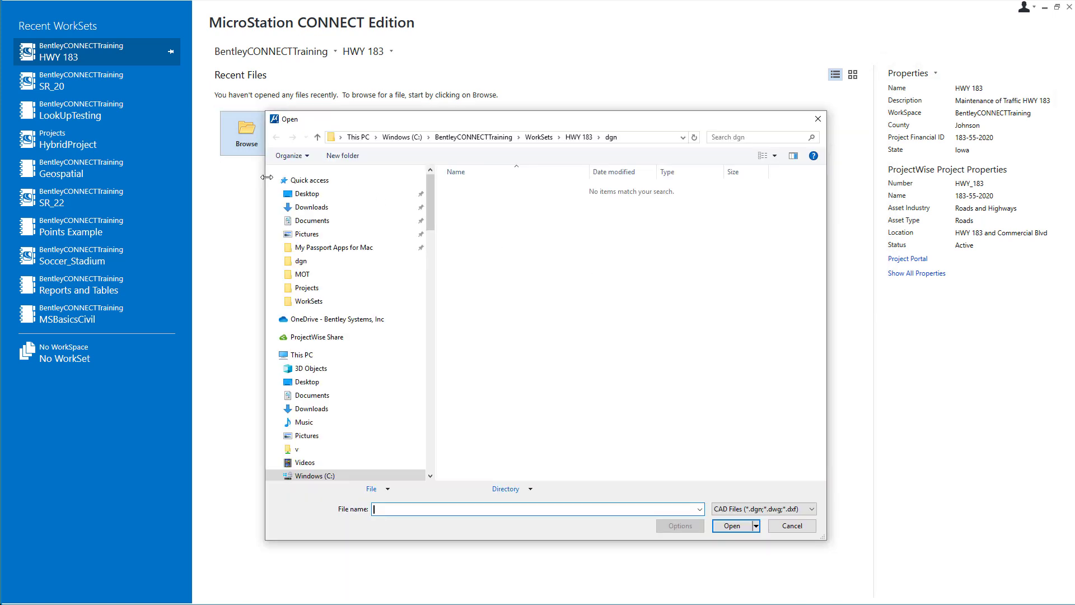
left_click(272, 337)
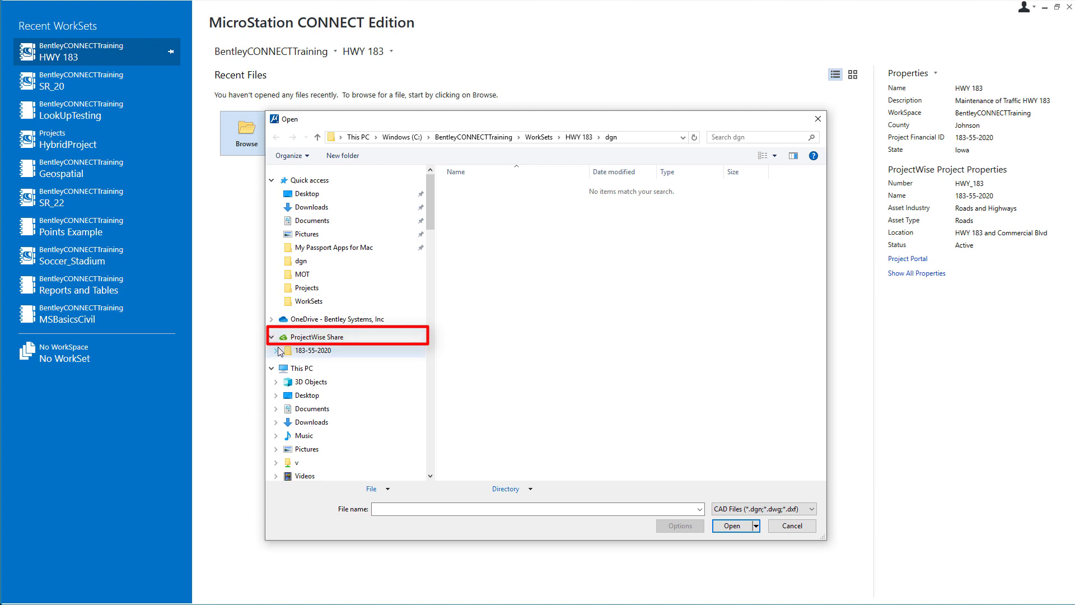
left_click(275, 350)
left_click(280, 364)
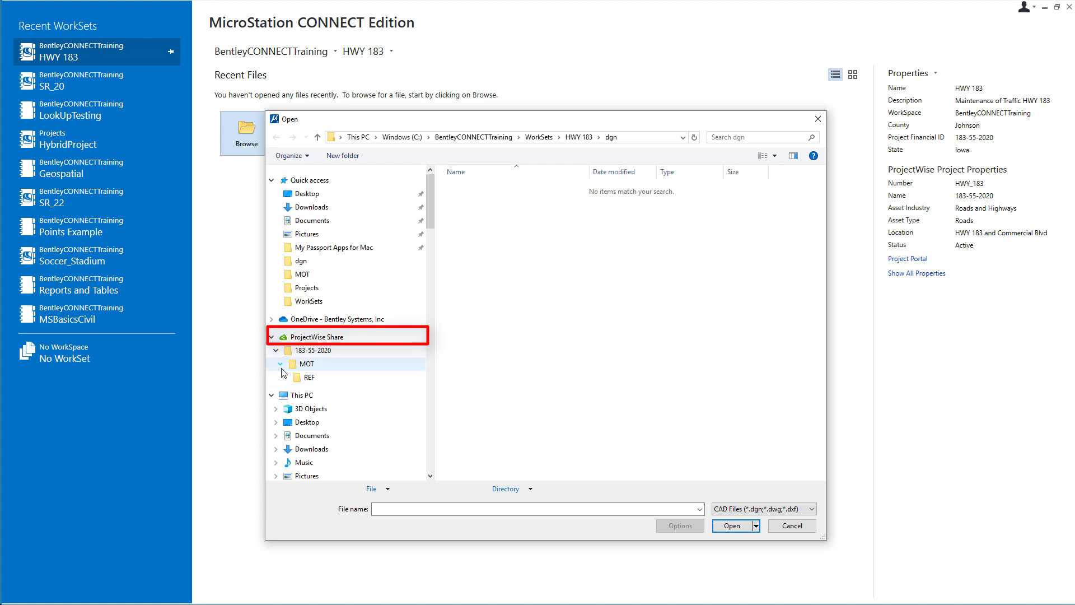
left_click(309, 365)
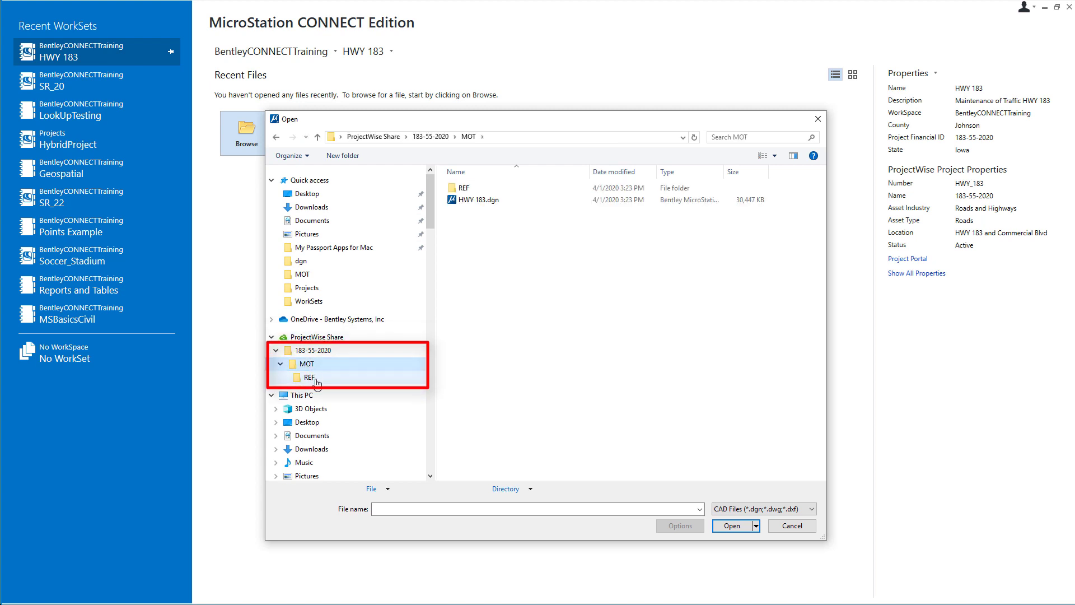
left_click(316, 381)
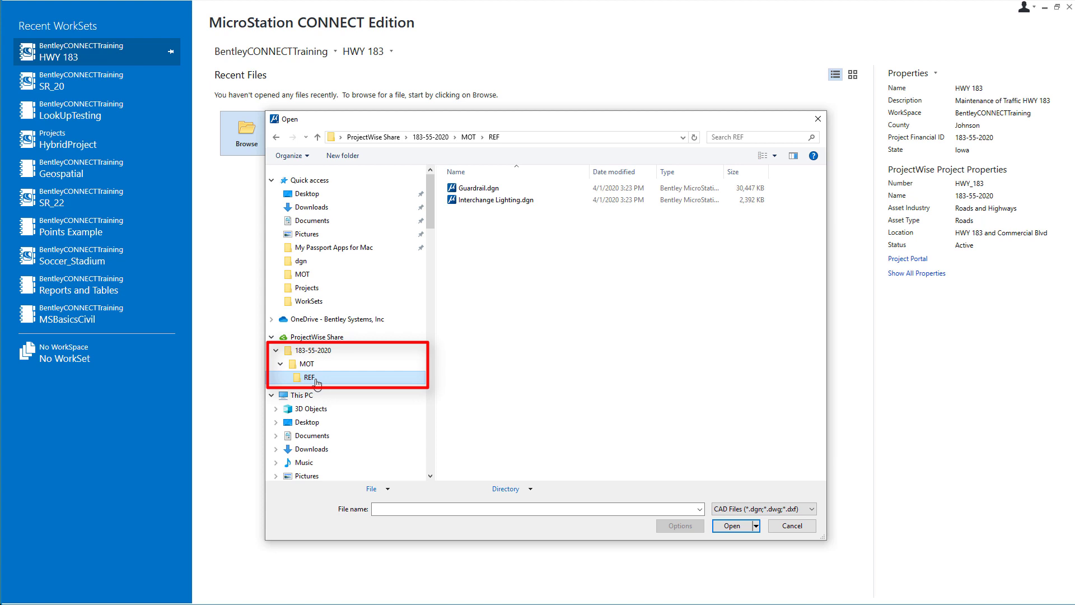
left_click(319, 369)
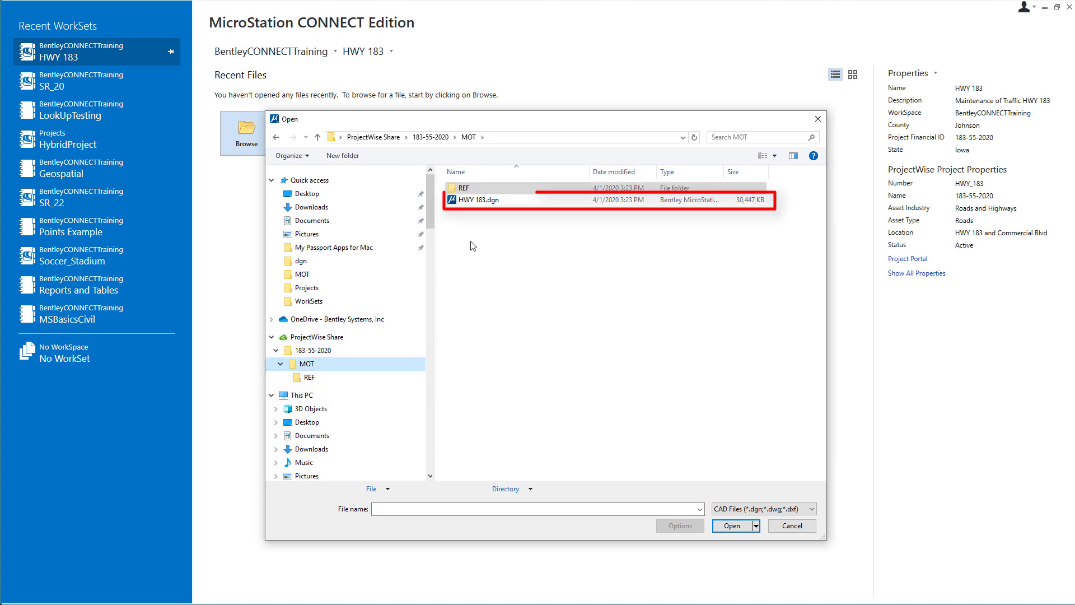
left_click(485, 199)
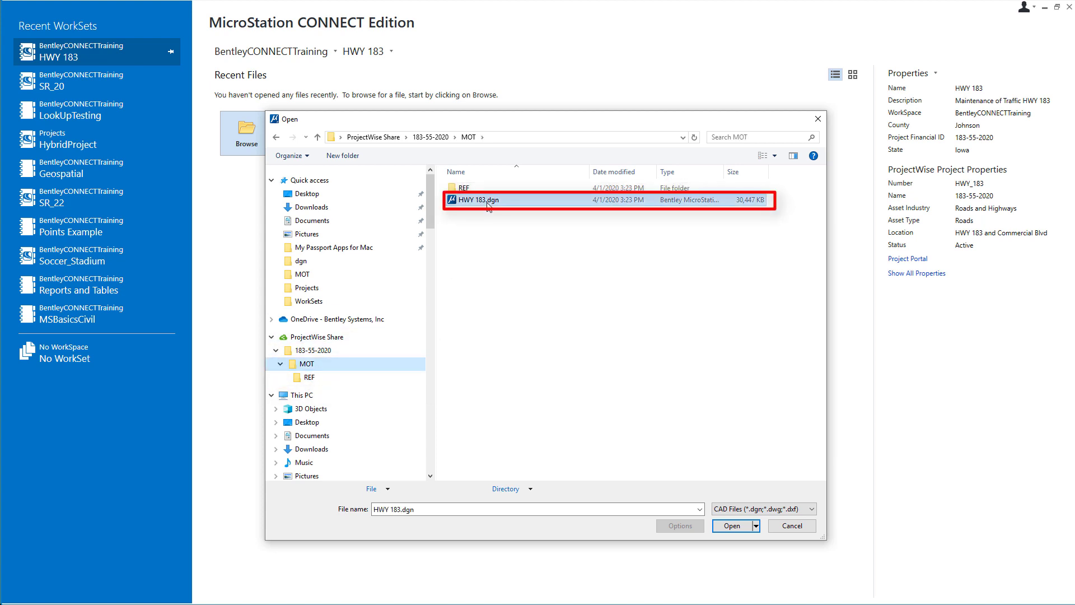
left_click(732, 526)
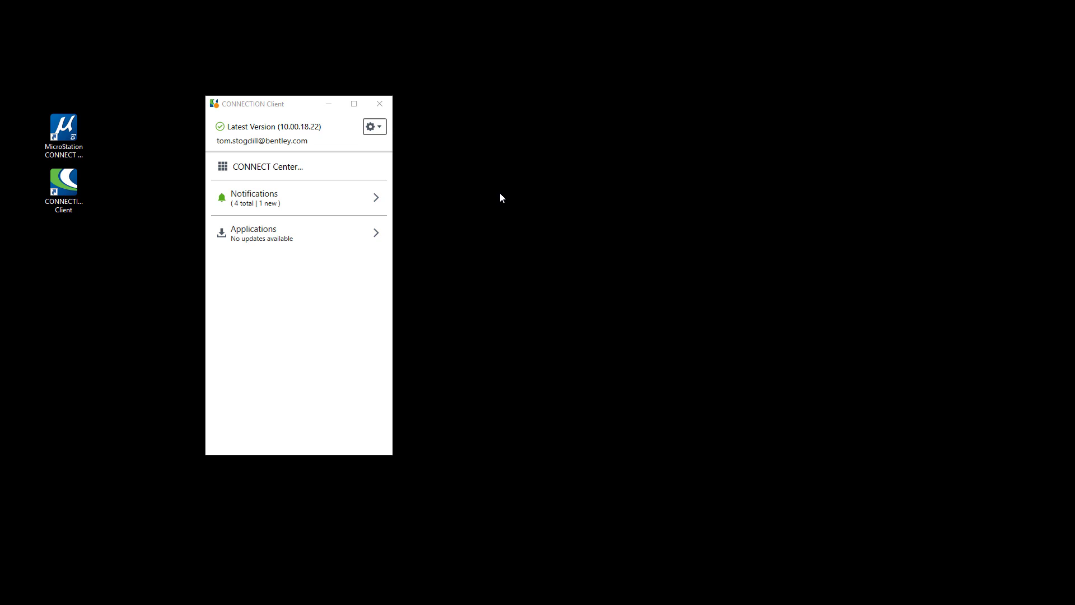
- In CONNECT Center, search all projects for 'hwy' and open the HWY_183 project page
left_click(284, 167)
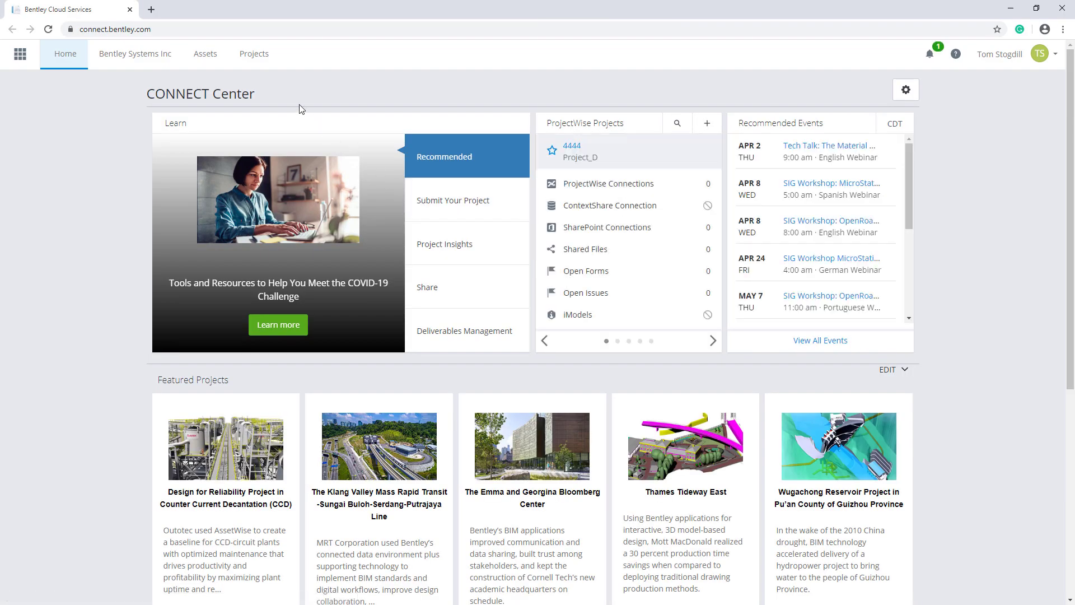
left_click(262, 58)
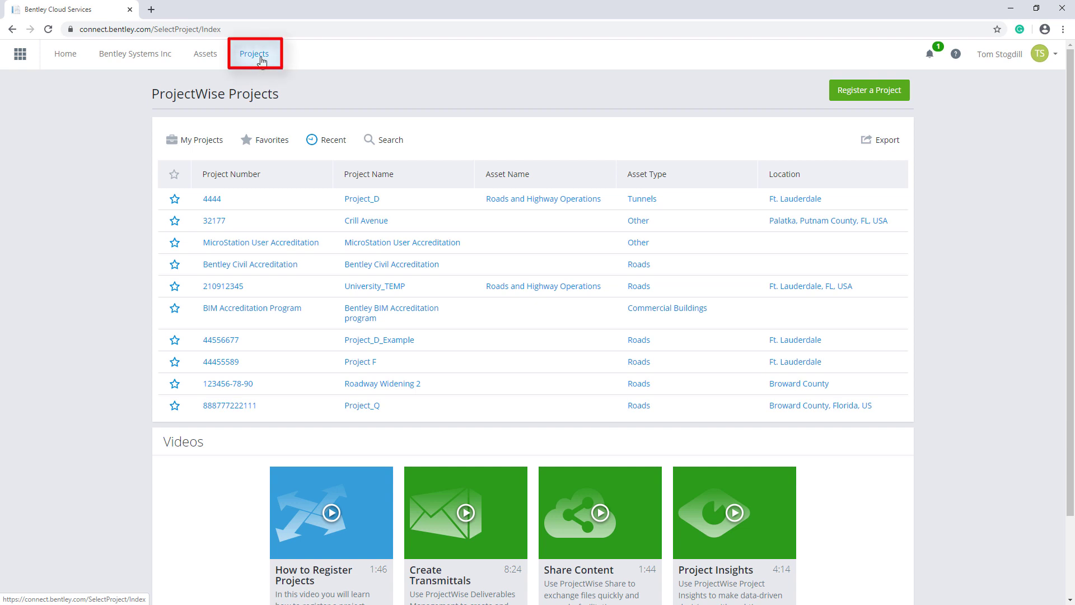
left_click(384, 143)
left_click(702, 139)
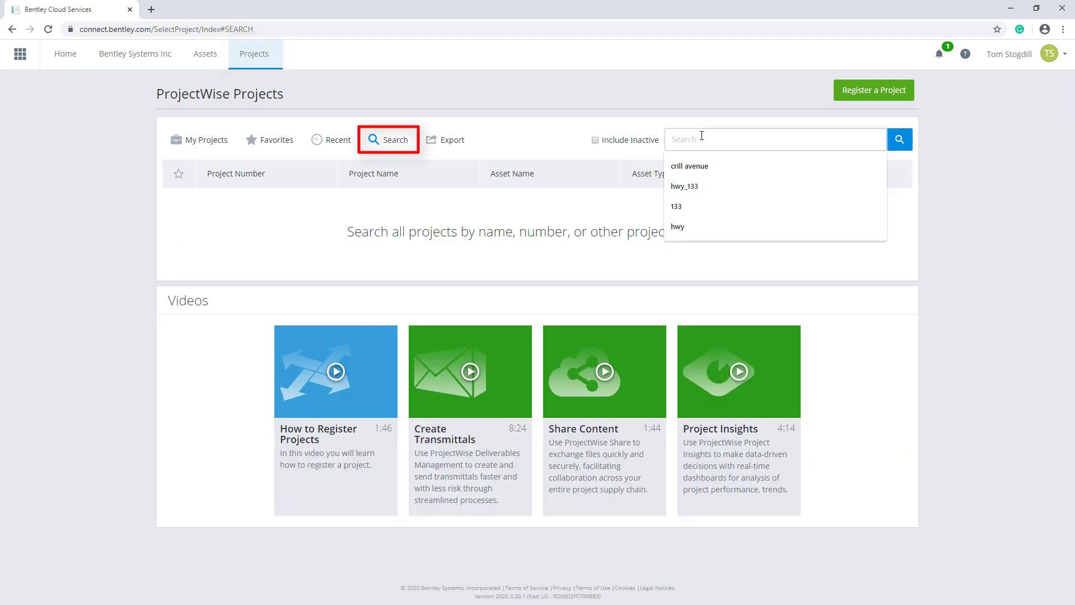
type("hwy")
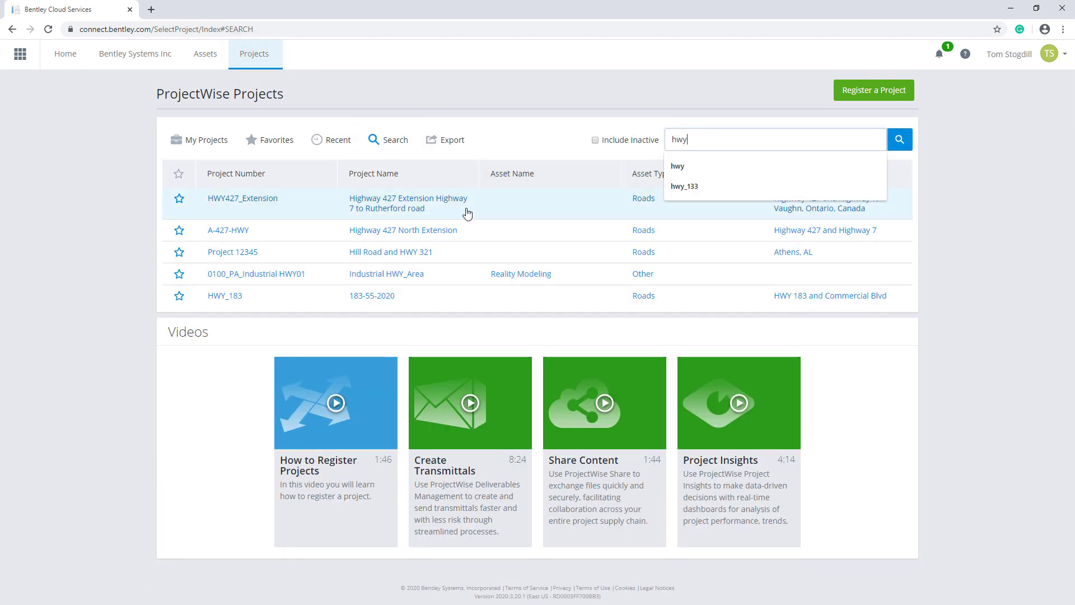
left_click(246, 297)
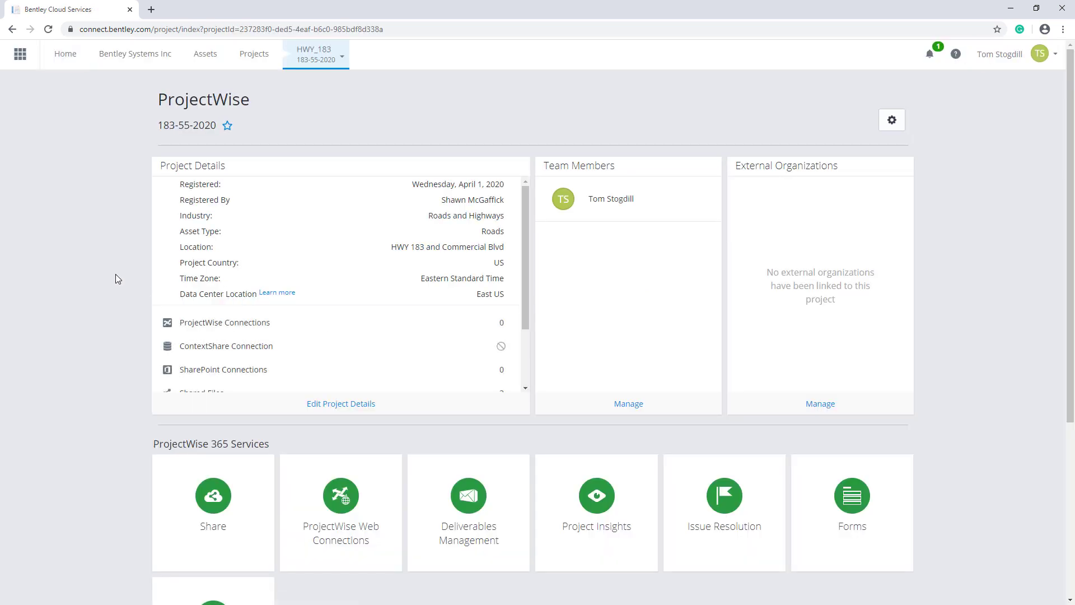
- In the project's Share service, select the MOT folder and mark it Set for synchronization
left_click(207, 497)
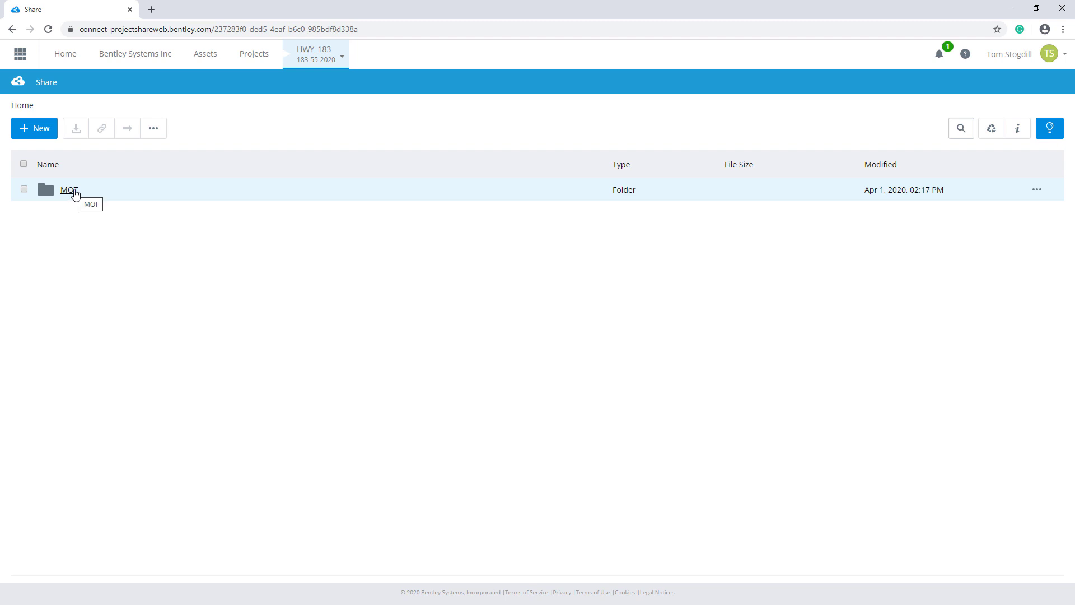
left_click(24, 189)
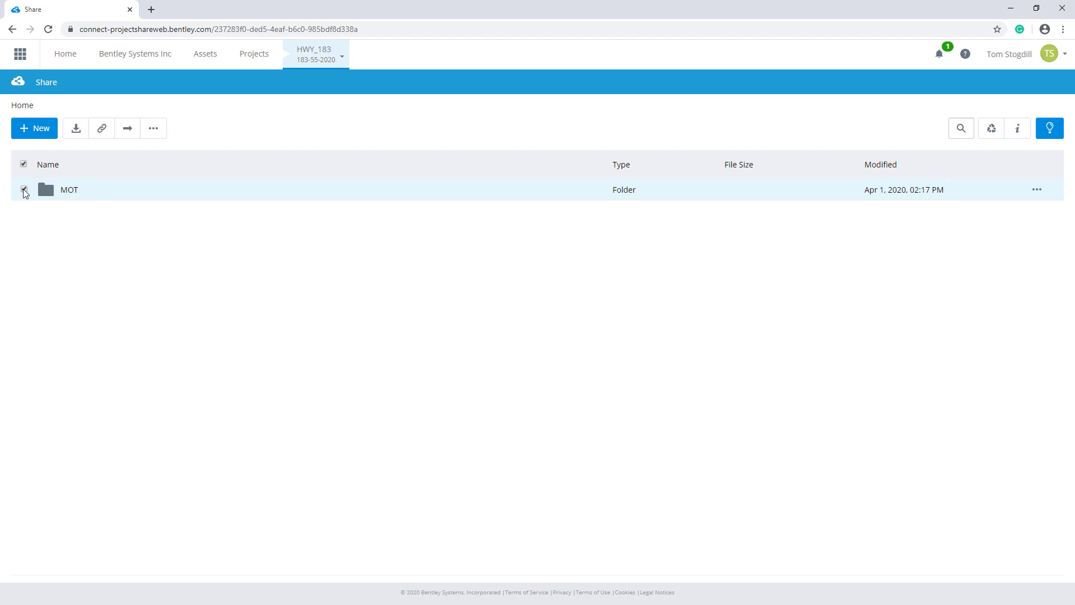
left_click(153, 128)
left_click(207, 238)
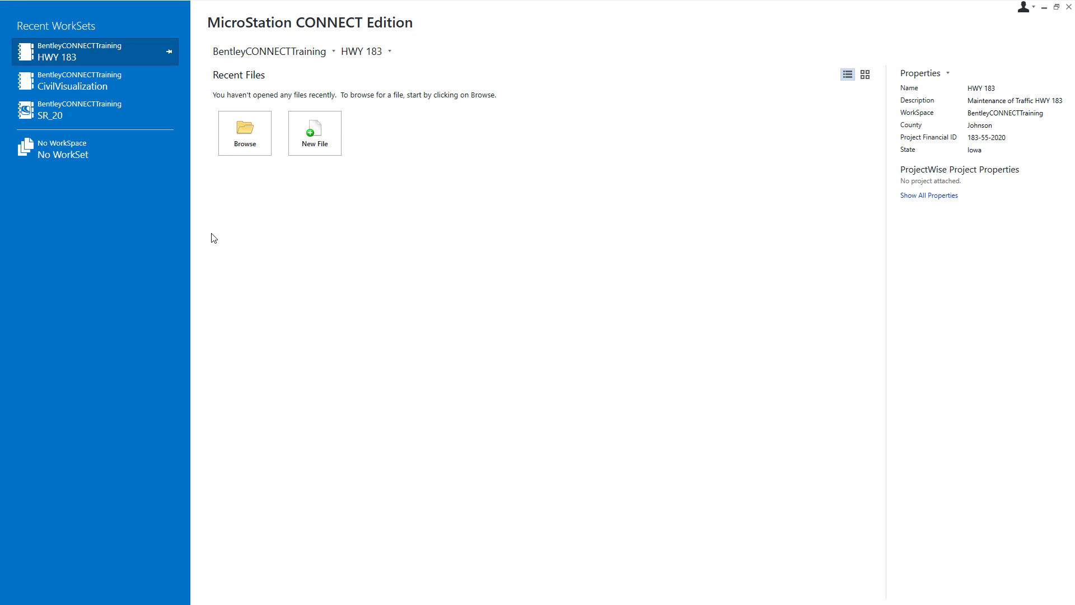
- Edit the HWY 183 WorkSet, search 'hwy_', associate project HWY_183 and save
left_click(922, 79)
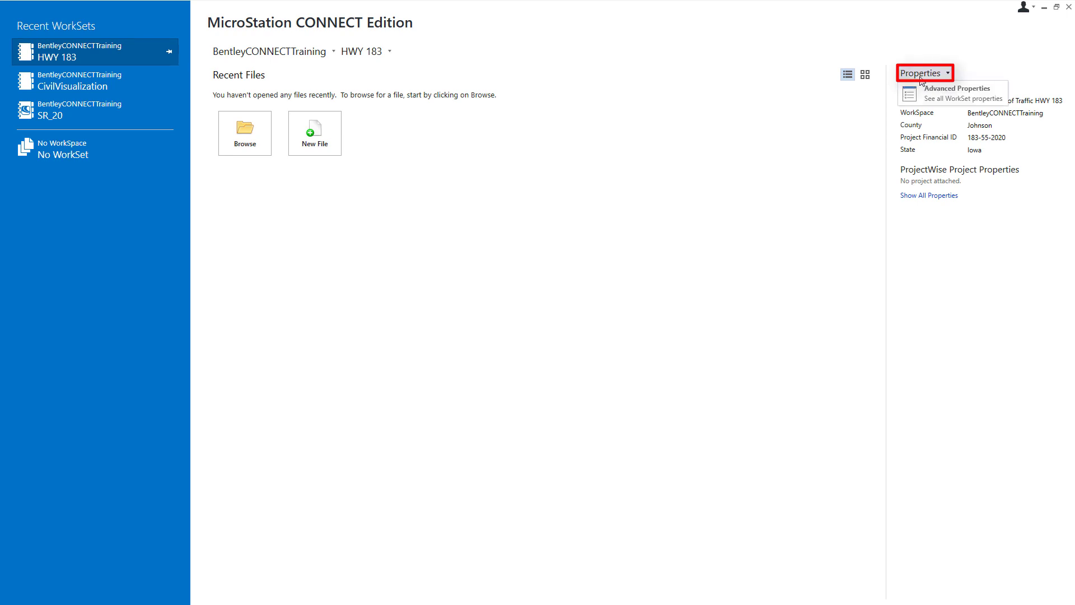
left_click(927, 93)
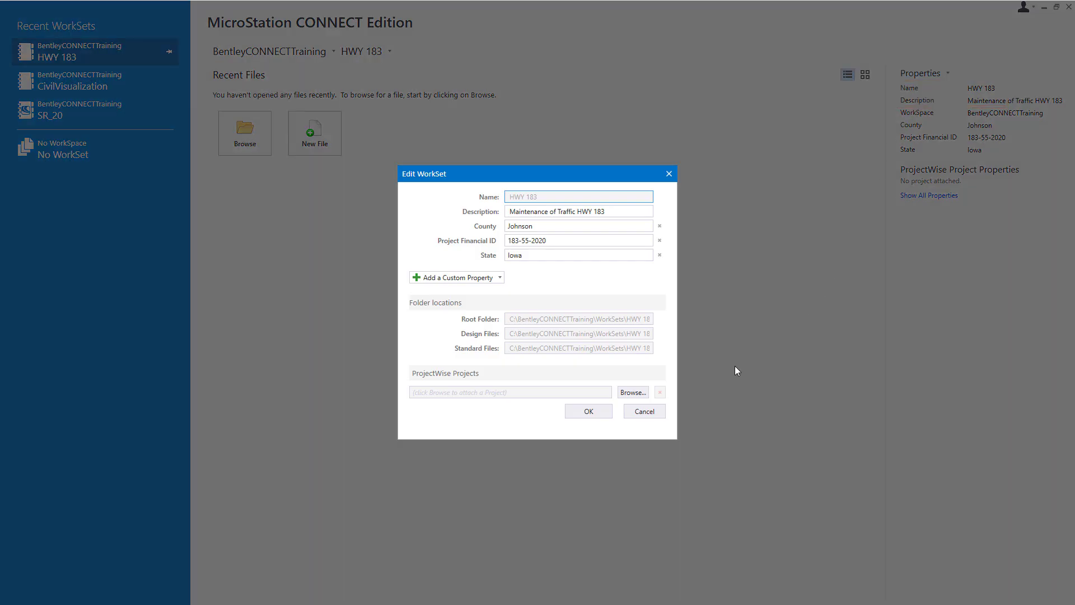
left_click(633, 393)
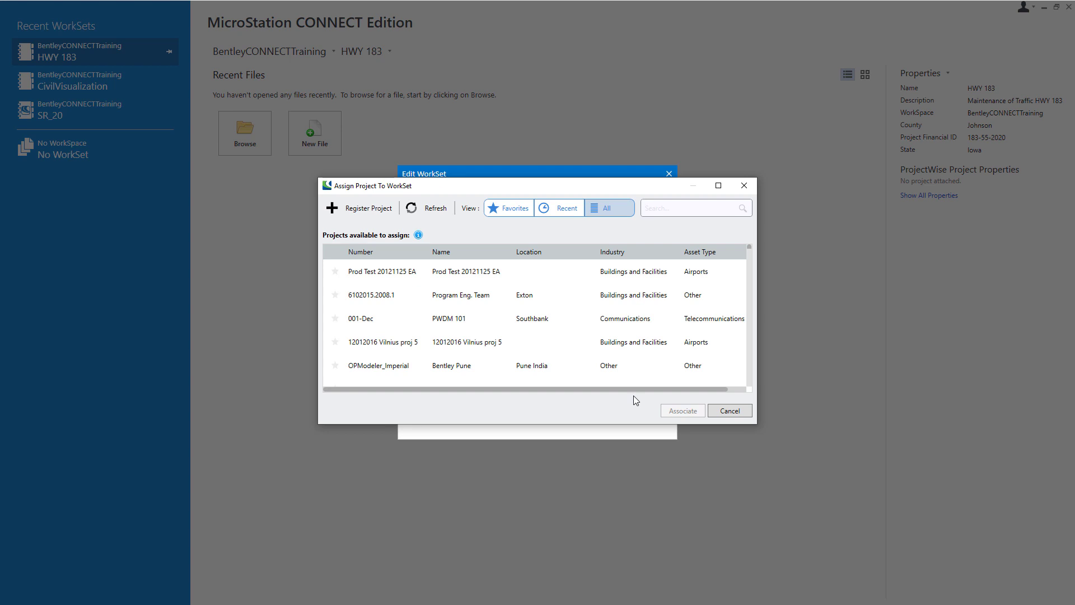
left_click(664, 208)
type("hwy_")
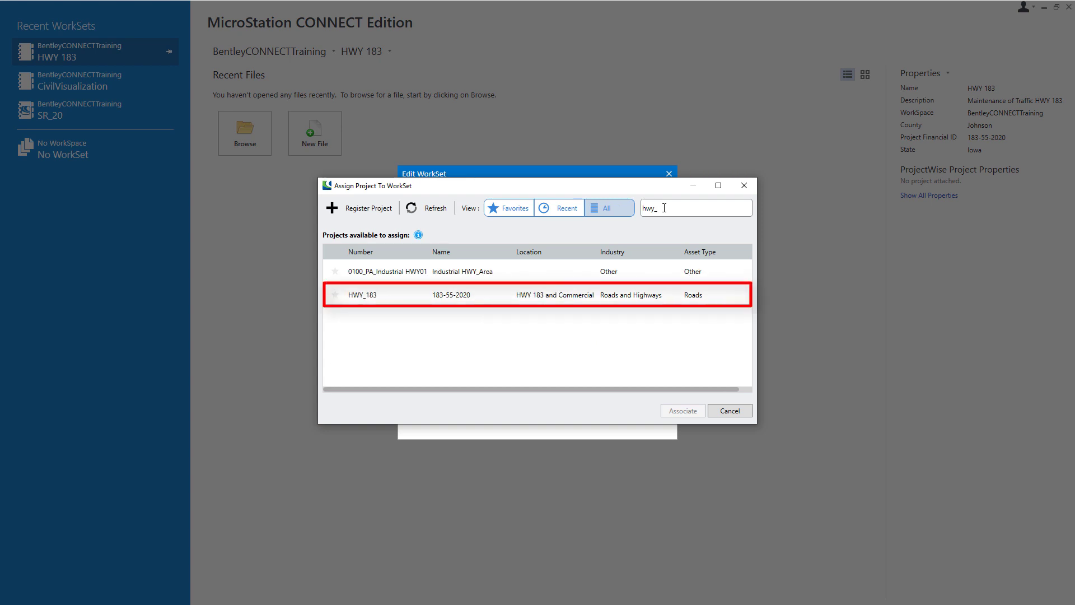
left_click(344, 302)
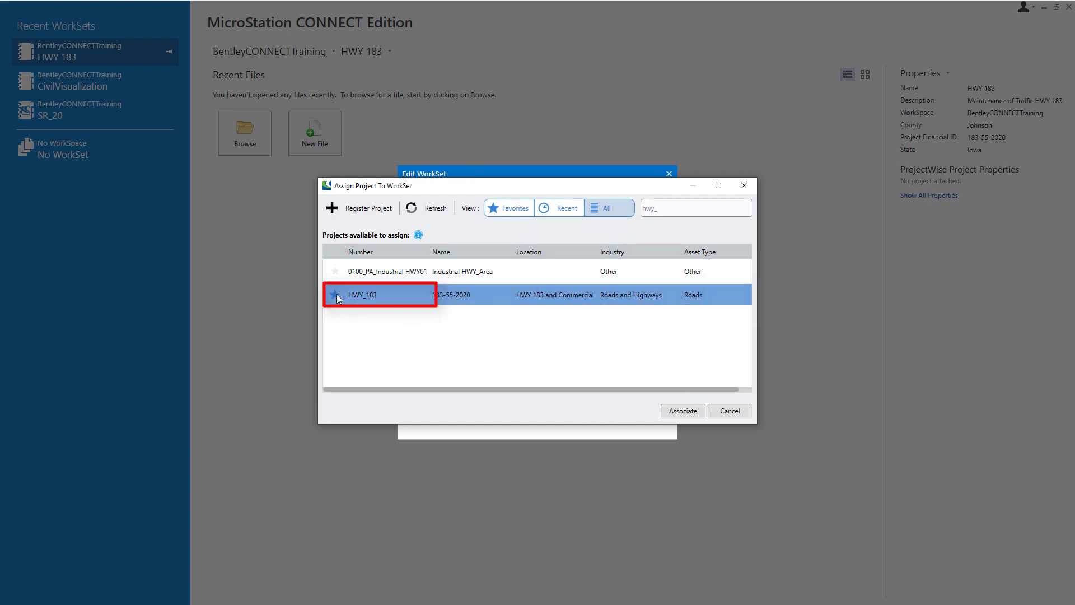
left_click(683, 412)
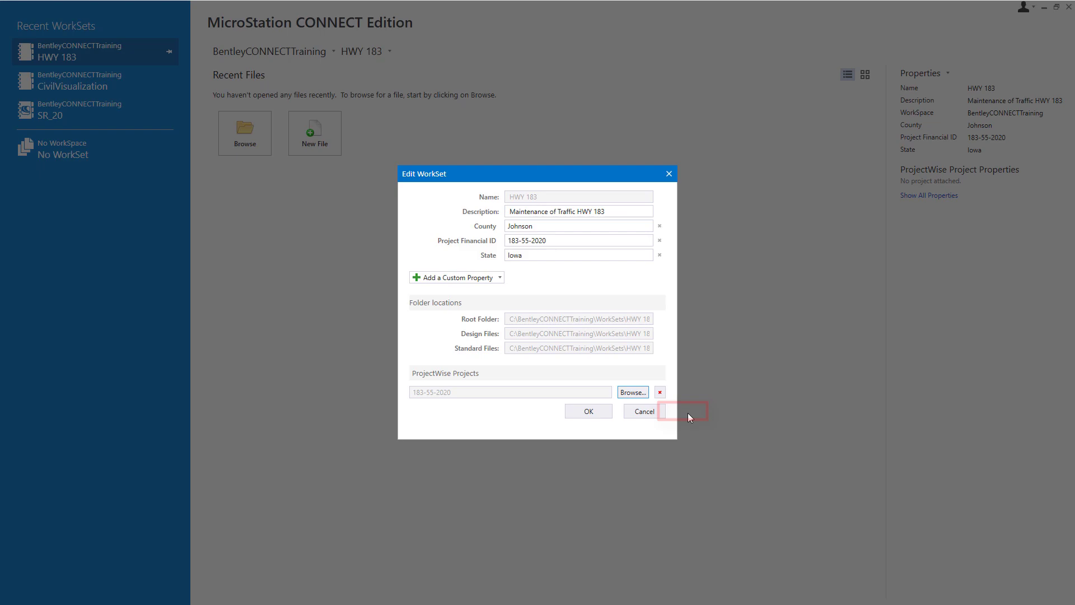
left_click(591, 416)
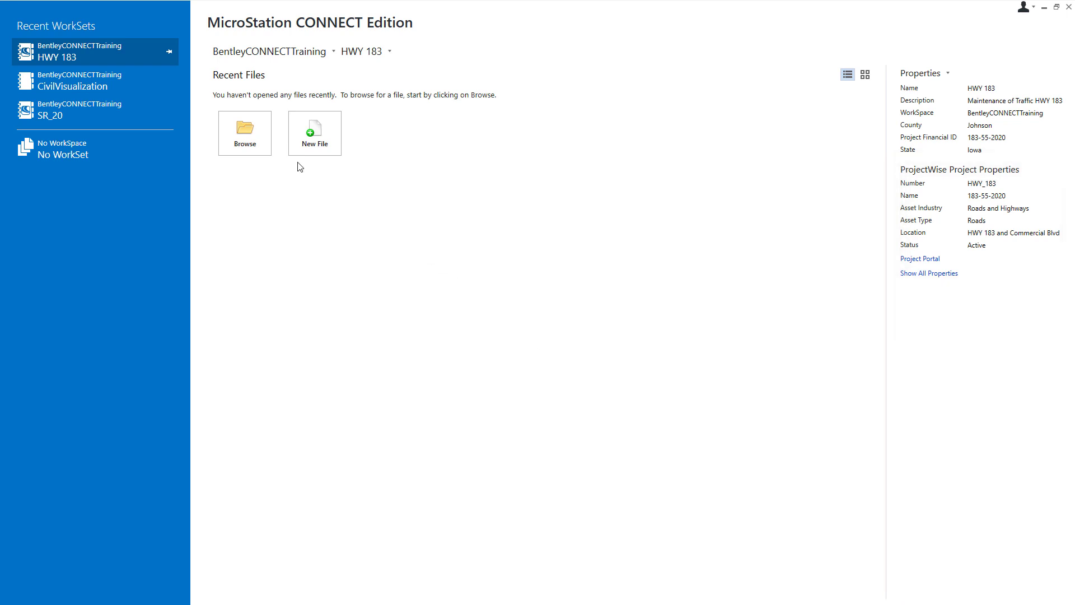
- Browse to the Share folder 183-55-2020 > MOT and open HWY 183.dgn
left_click(264, 149)
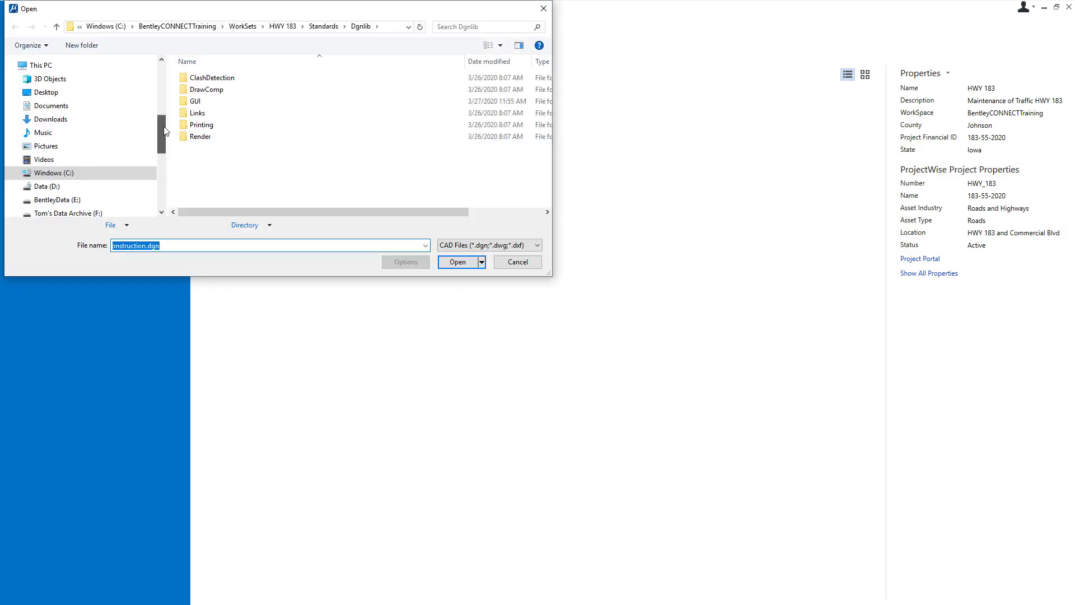
left_click_drag(166, 131, 163, 106)
left_click(15, 111)
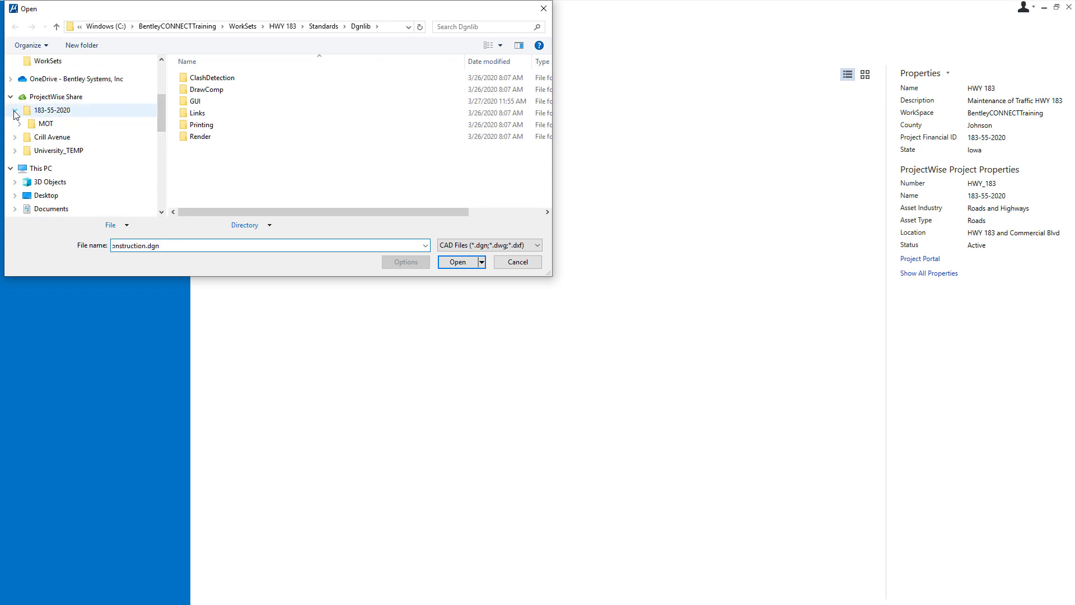
left_click(19, 124)
left_click(45, 126)
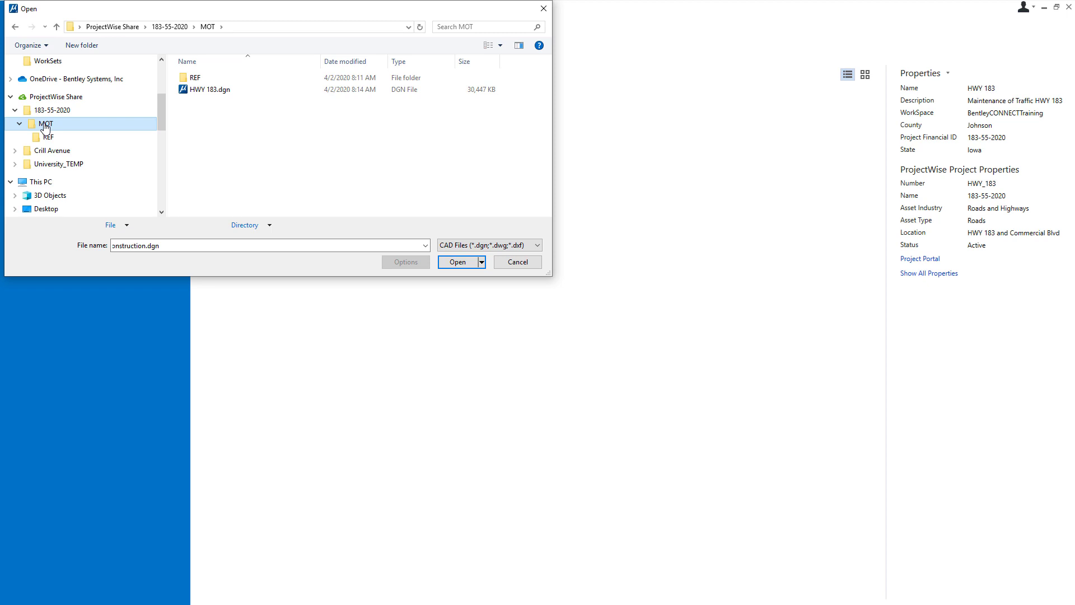
left_click(204, 92)
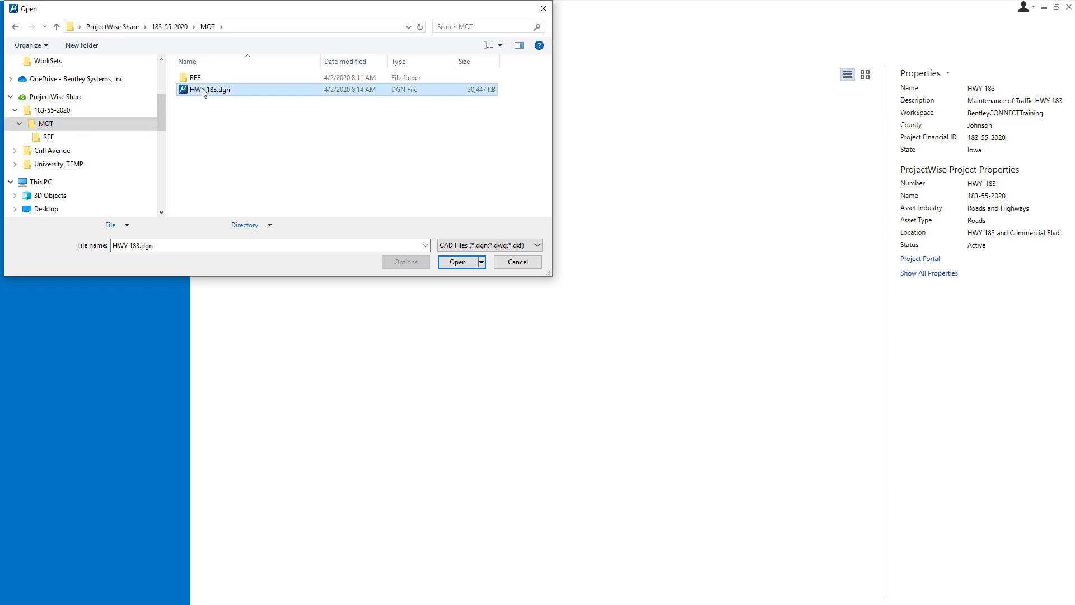
left_click(451, 261)
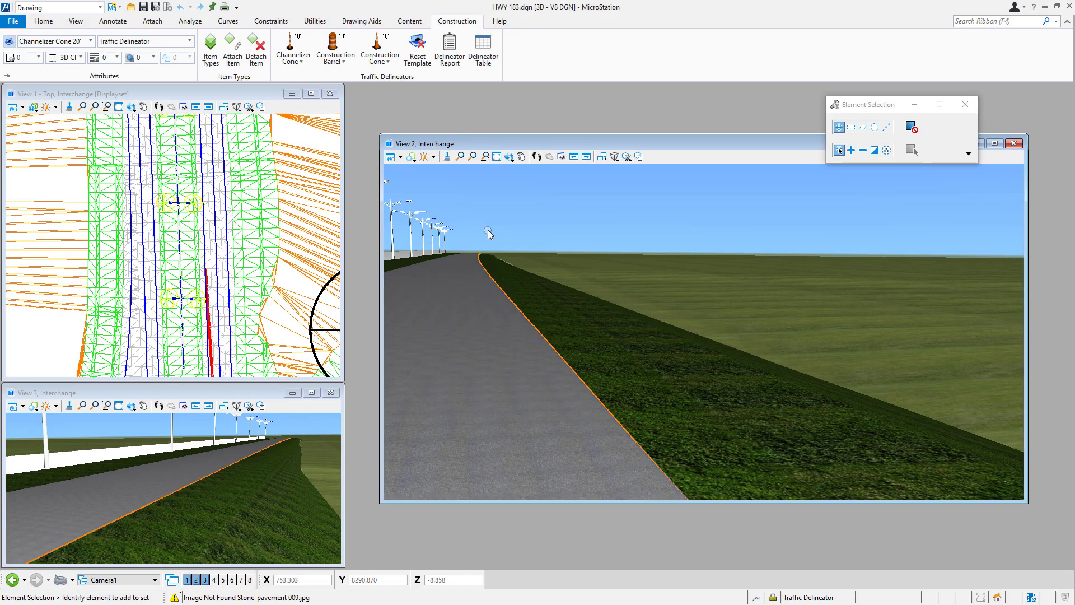
- Place 20' construction cones along a two-point line on the road in View 1
left_click(388, 62)
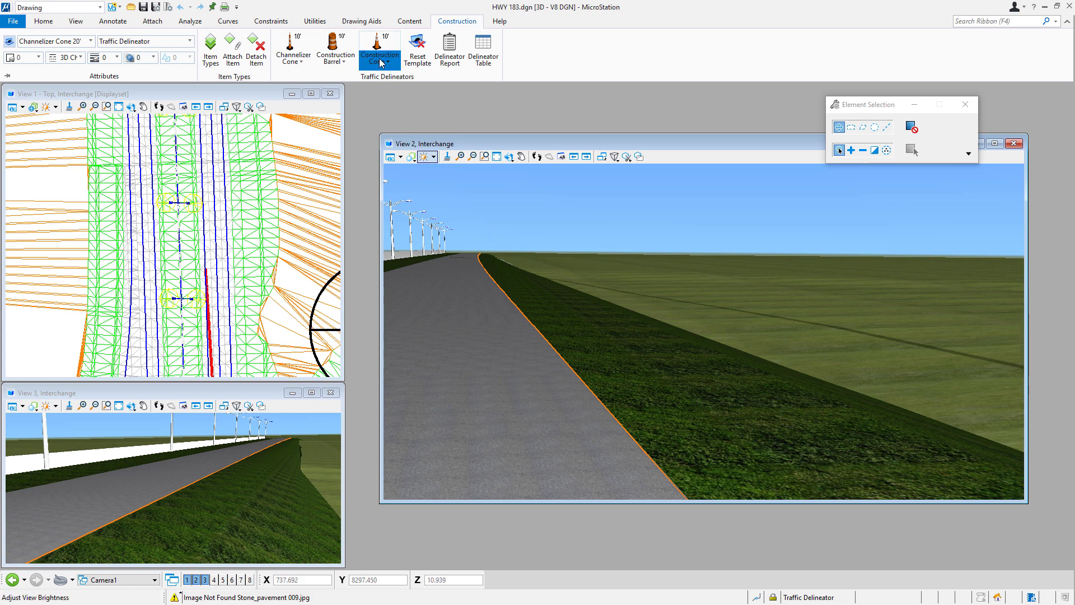
left_click(406, 92)
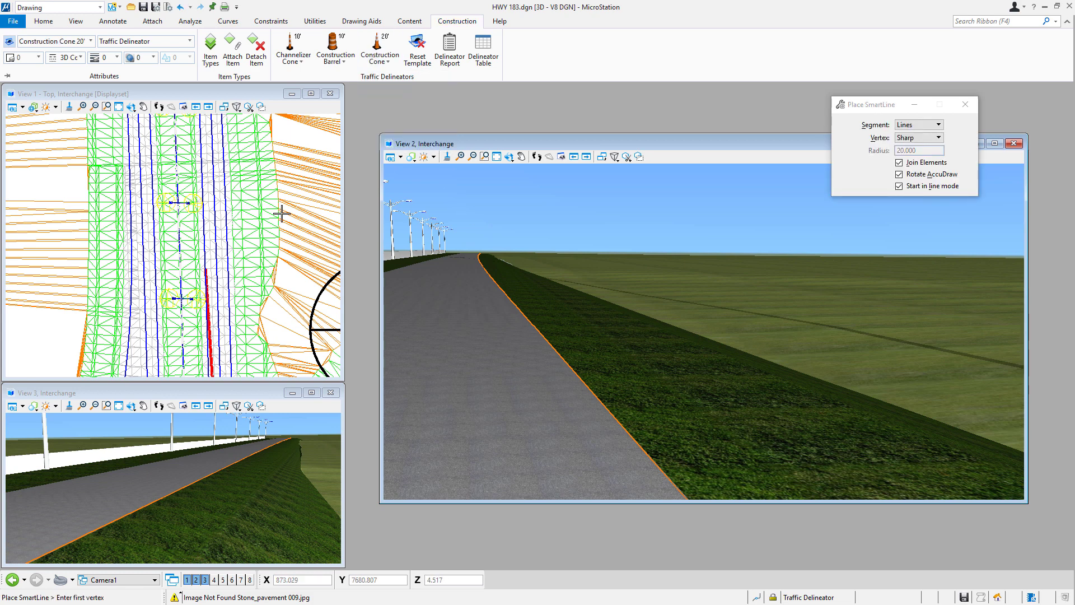
scroll(228, 348, "up", 5)
left_click(272, 346)
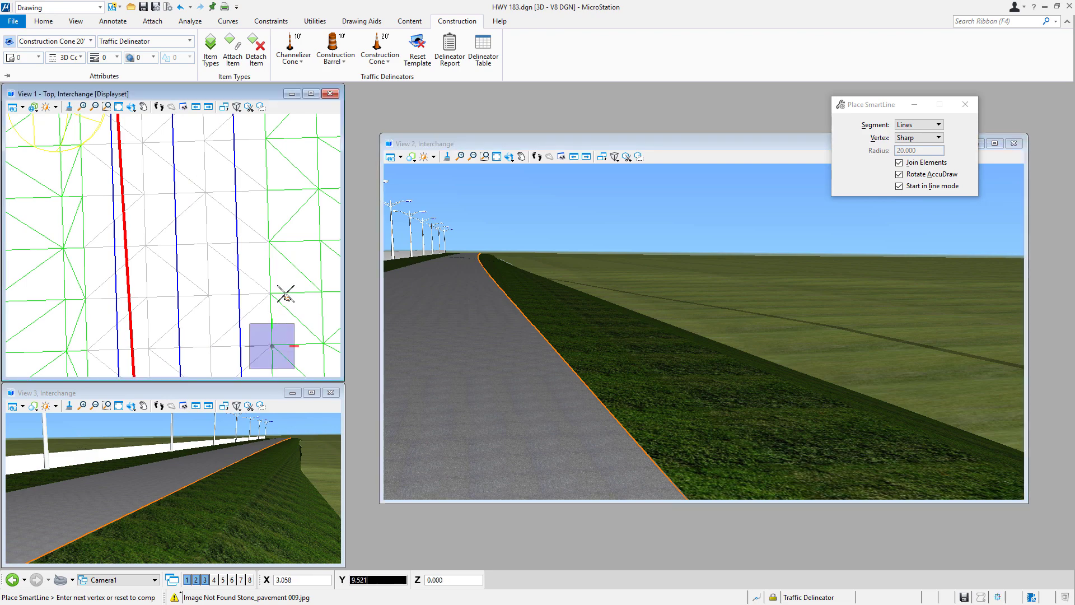
left_click(272, 211)
middle_click_drag(293, 187, 263, 231)
left_click(250, 175)
right_click(250, 175)
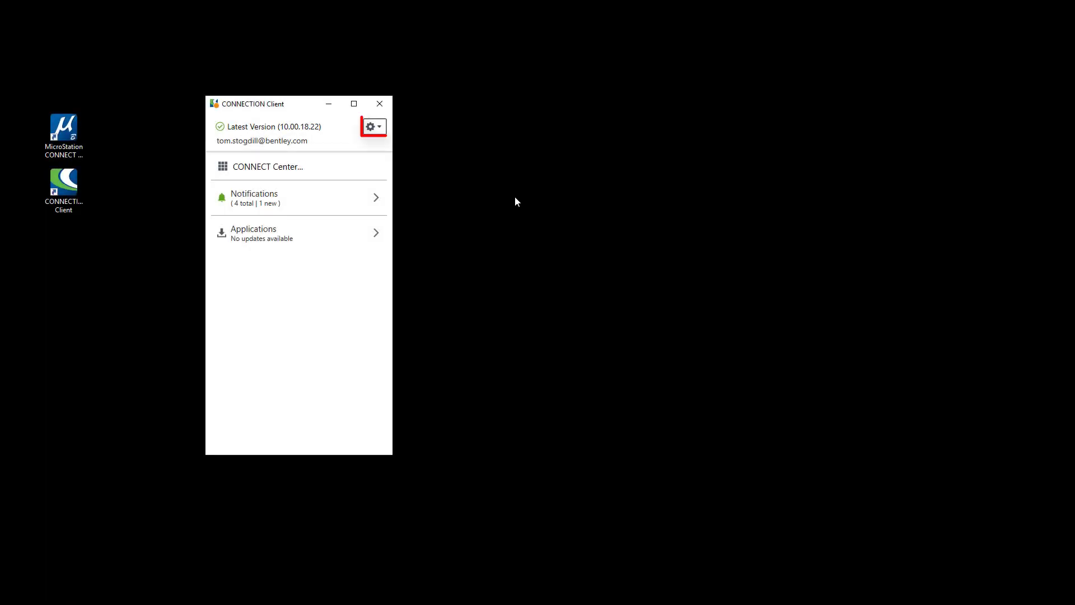
- Run Sync Now for ProjectWise Share files from CONNECTION Client Preferences
left_click(379, 127)
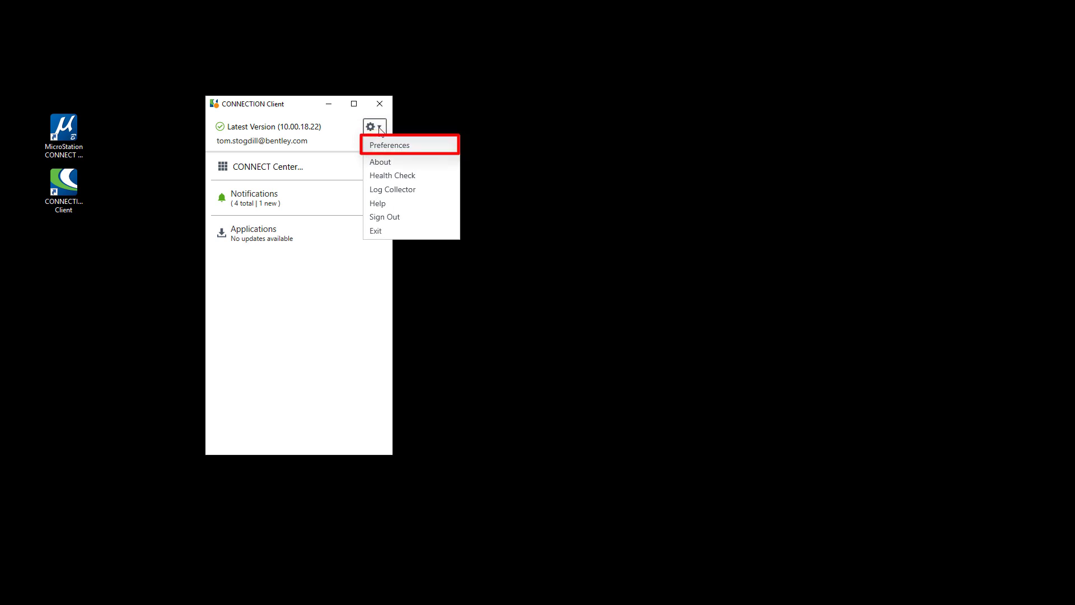
left_click(396, 146)
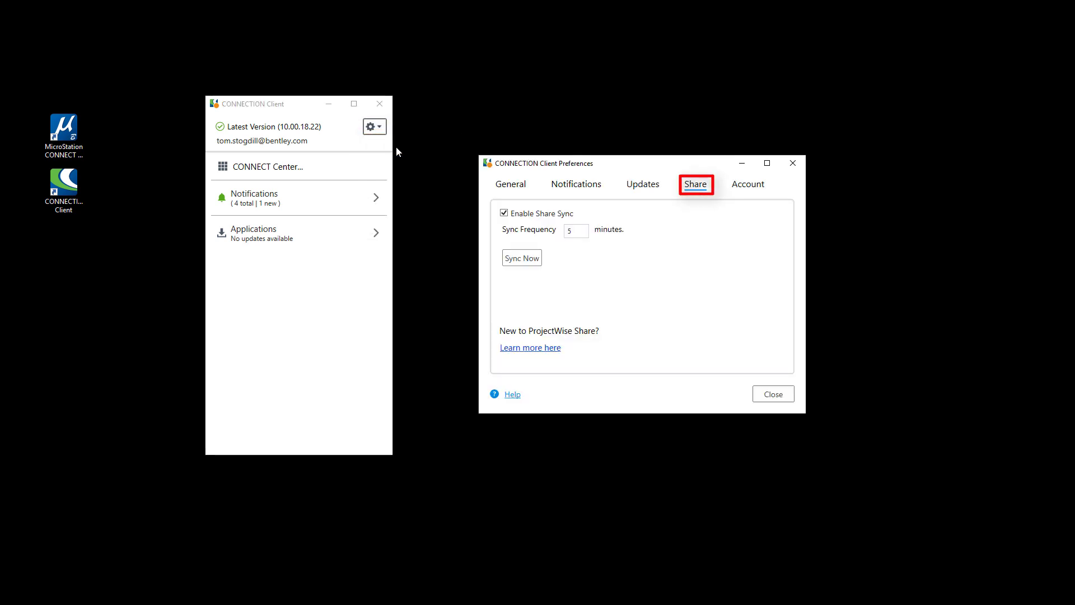
left_click(527, 260)
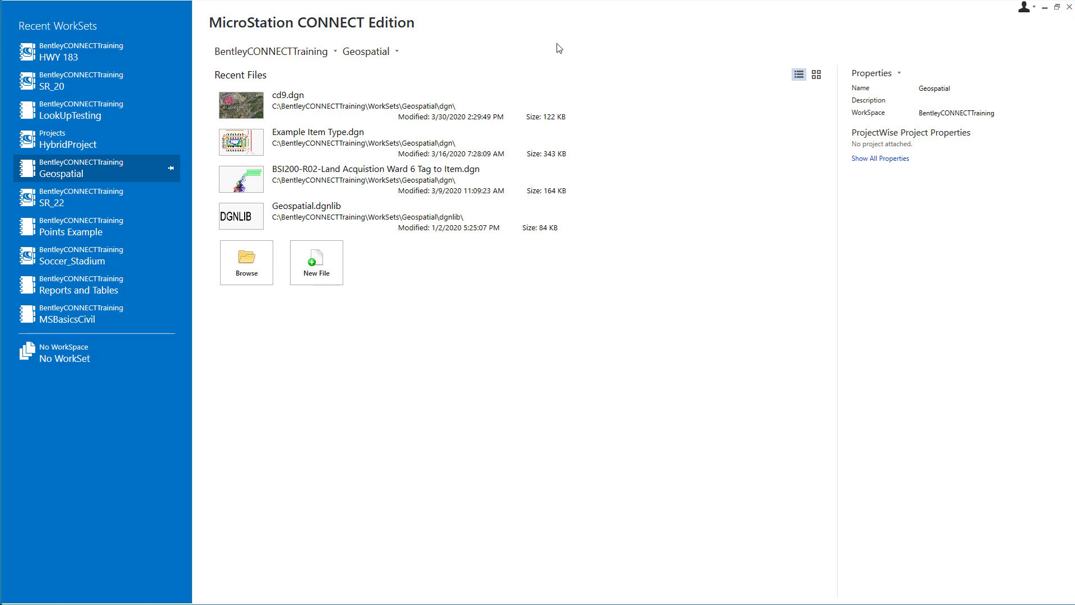
- Switch to the HWY 183 WorkSet and open HWY 183.dgn from the Share MOT folder
left_click(370, 51)
left_click(374, 153)
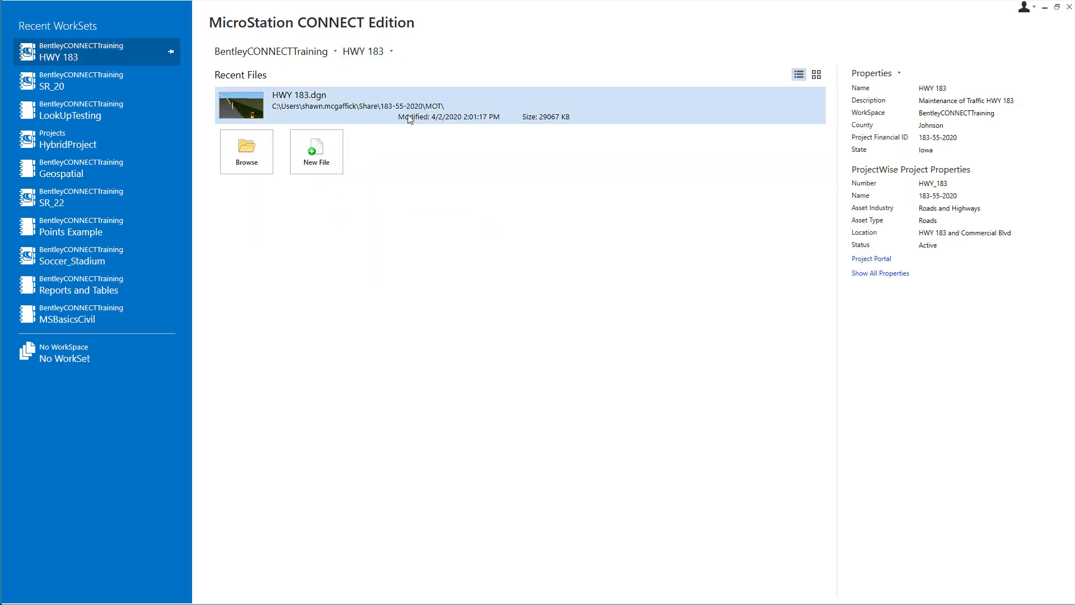
left_click(253, 161)
left_click(482, 238)
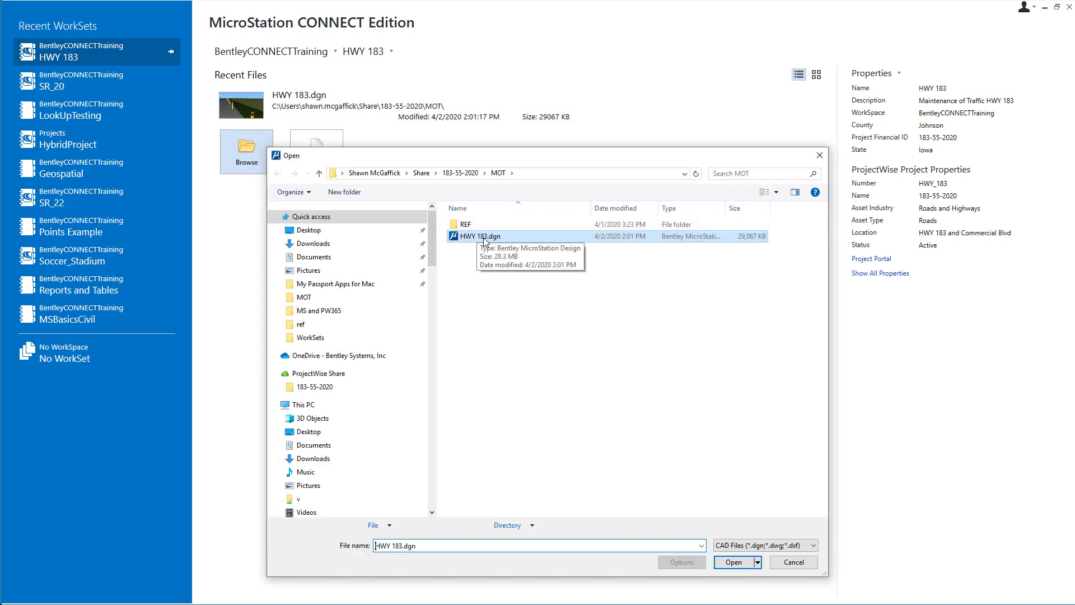
left_click(732, 562)
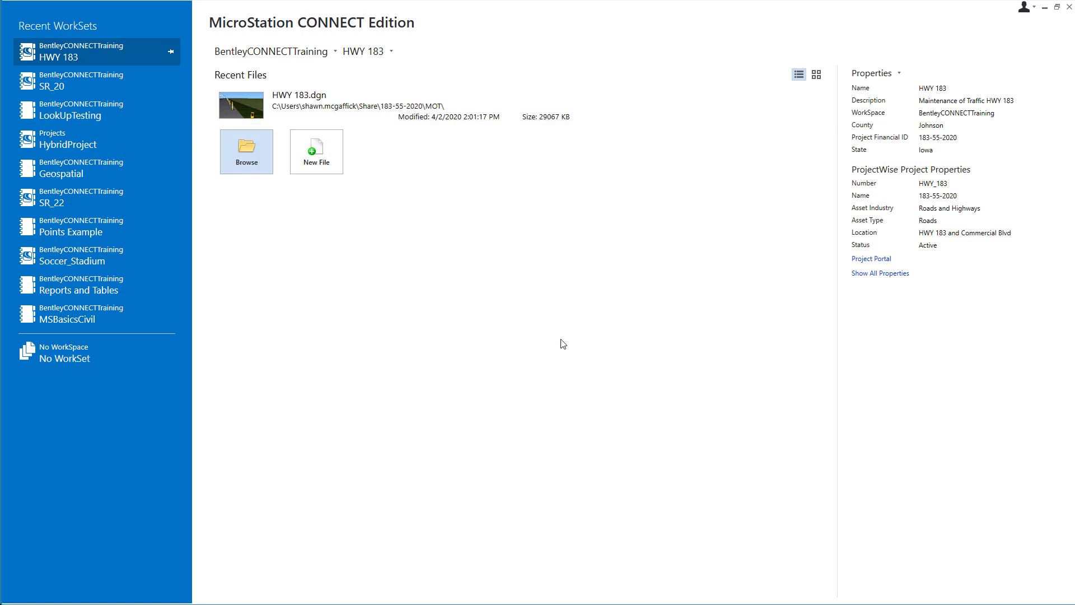